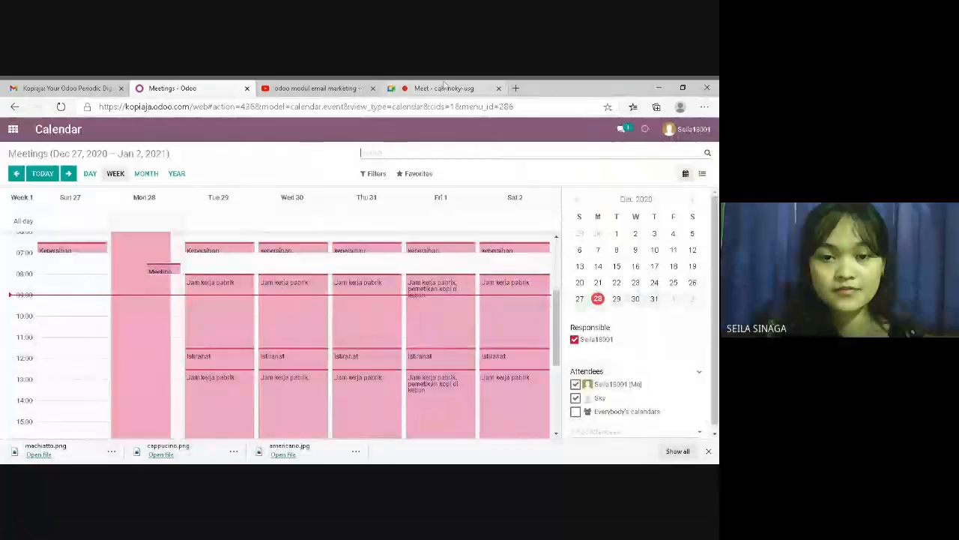
Leave the video call, open the Calendar app and scroll through the meetings week
left_click(443, 87)
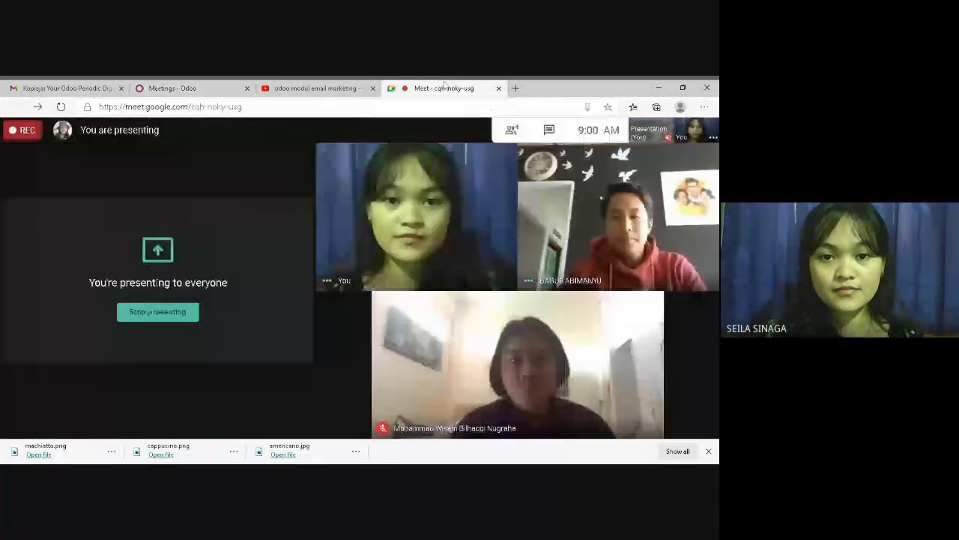
left_click(162, 87)
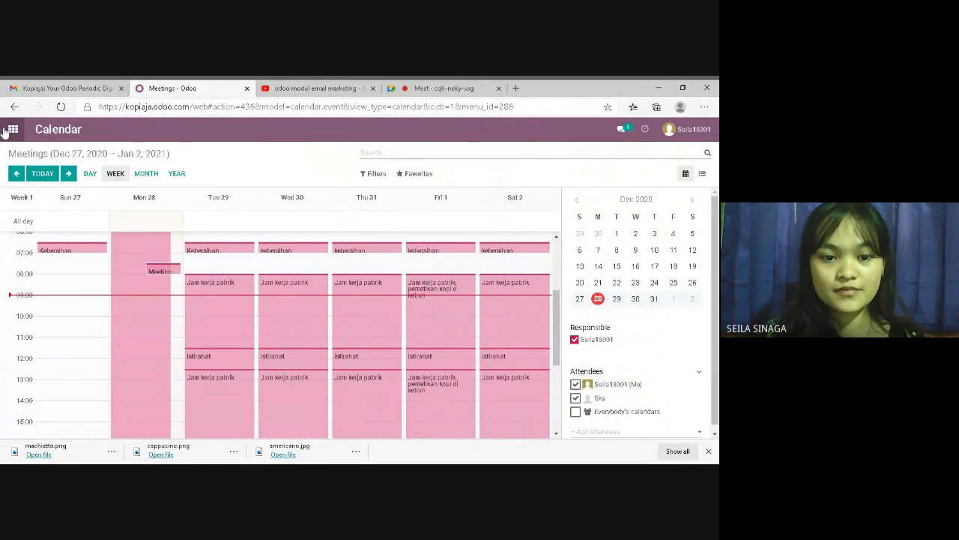
left_click(9, 129)
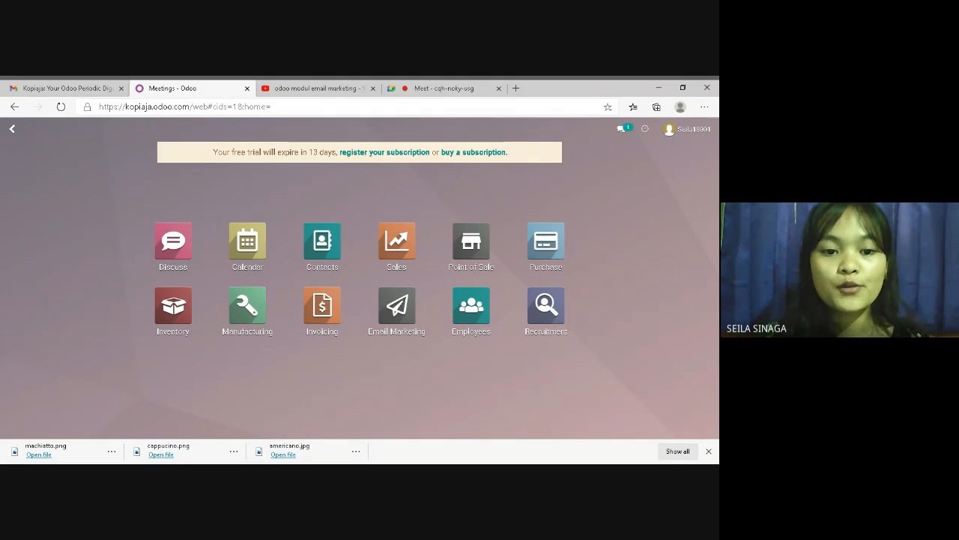
left_click(252, 242)
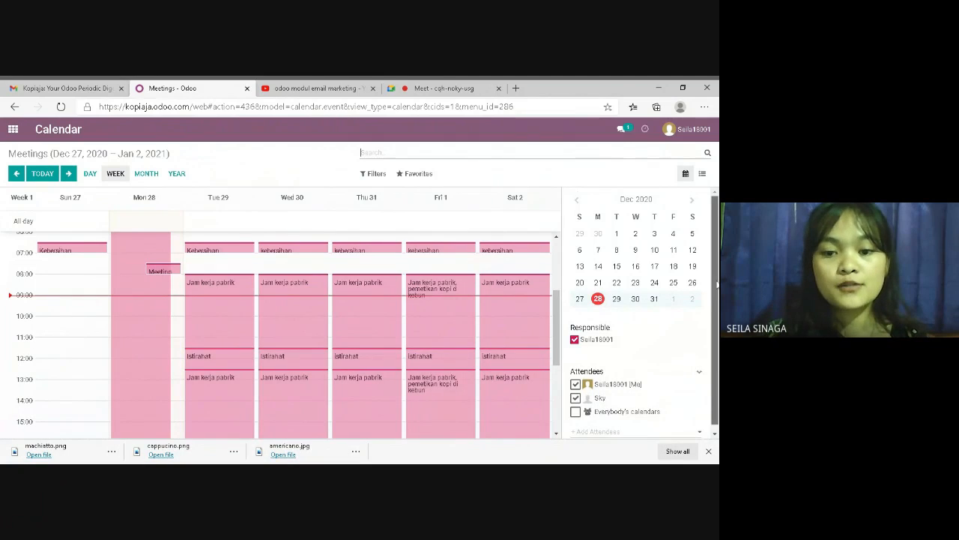
scroll(716, 285, "down", 1)
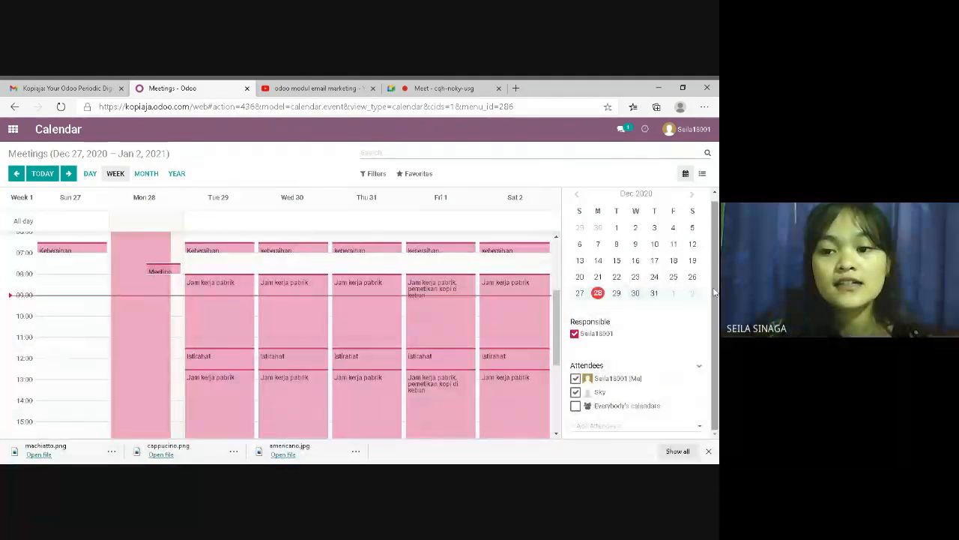
scroll(713, 268, "up", 1)
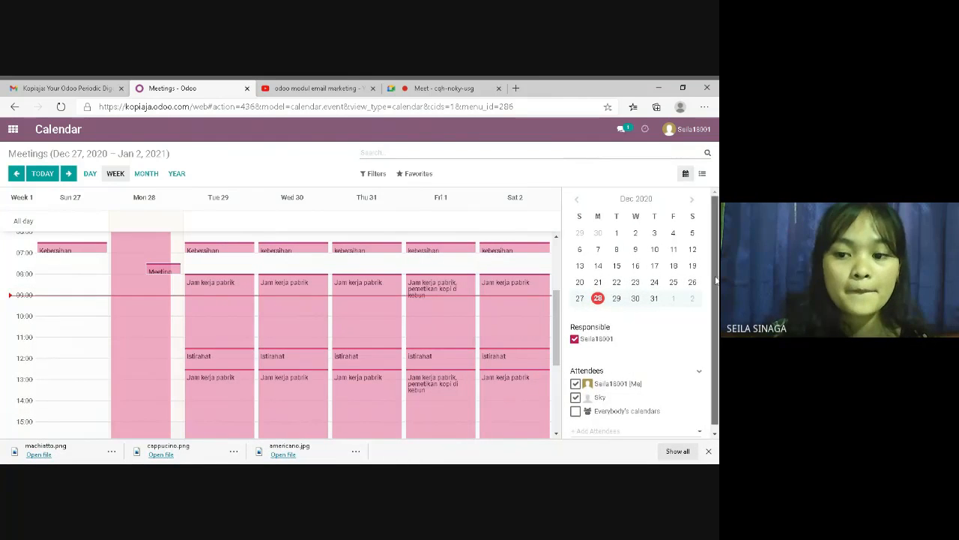
scroll(713, 293, "down", 1)
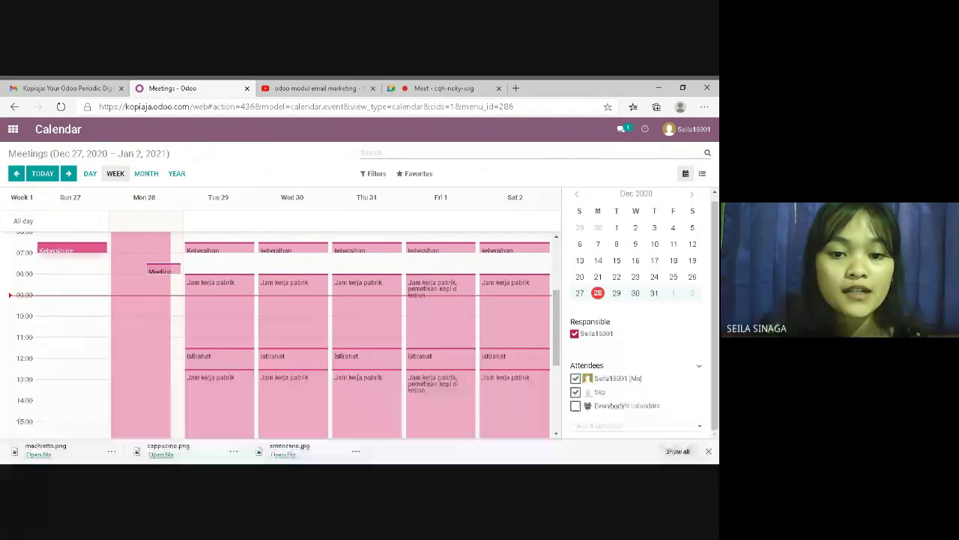
Open Sunday's Kebersihan meeting for editing and save it
left_click(72, 249)
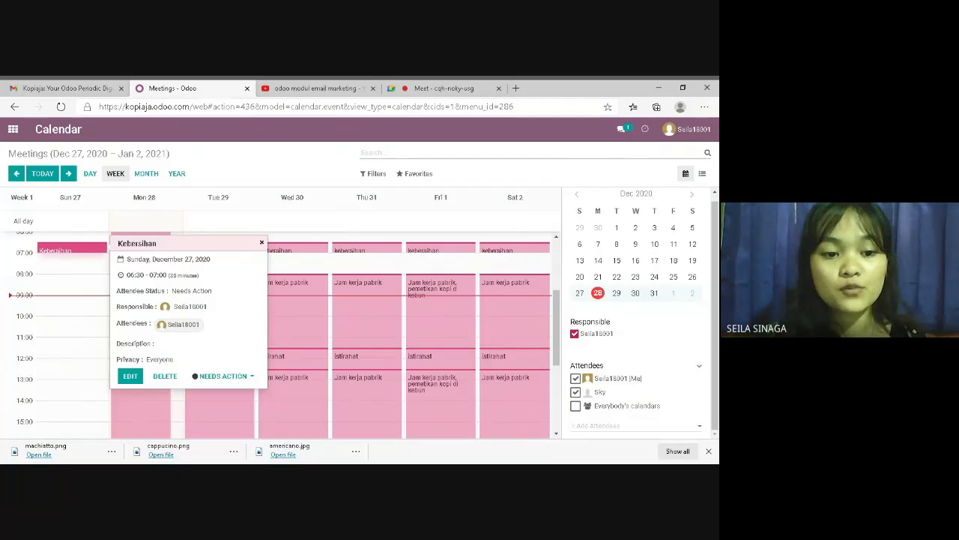
left_click(76, 264)
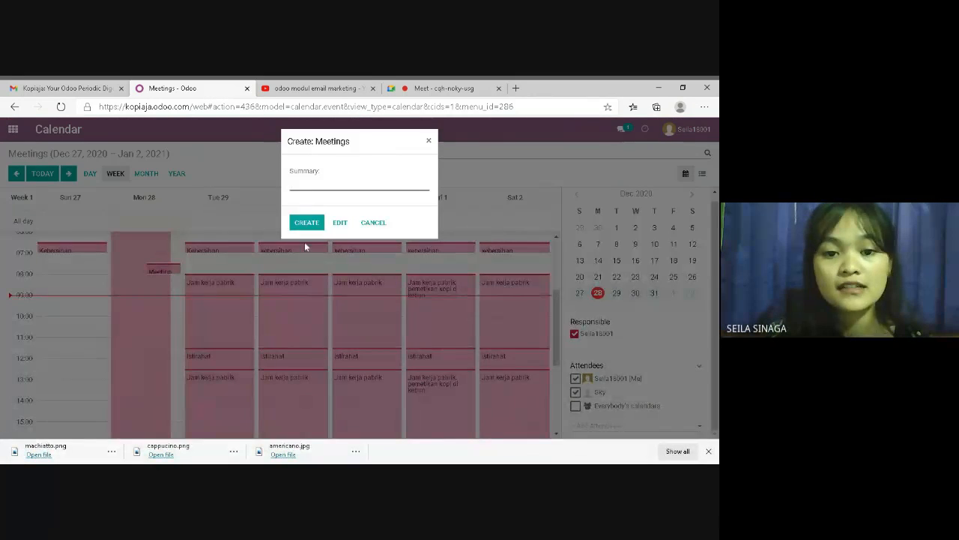
left_click(373, 222)
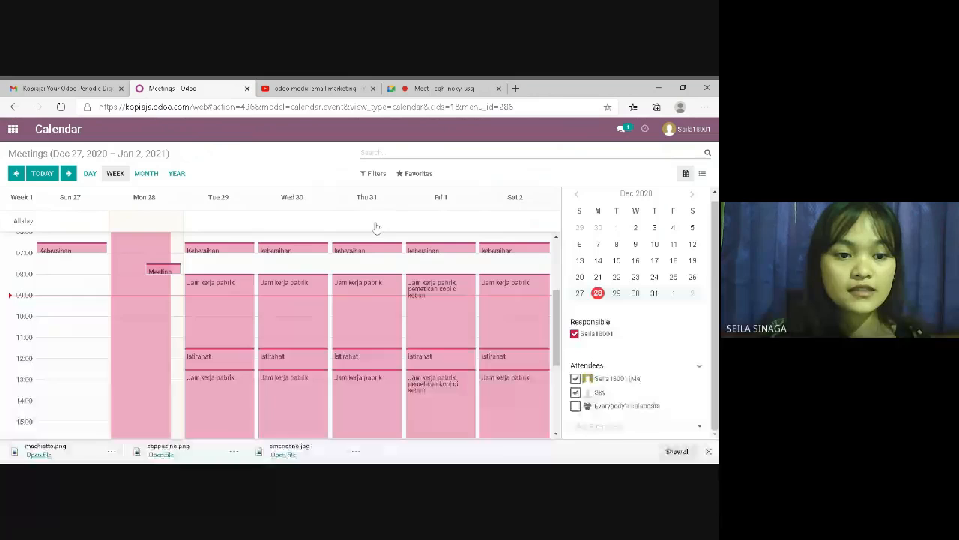
left_click(78, 250)
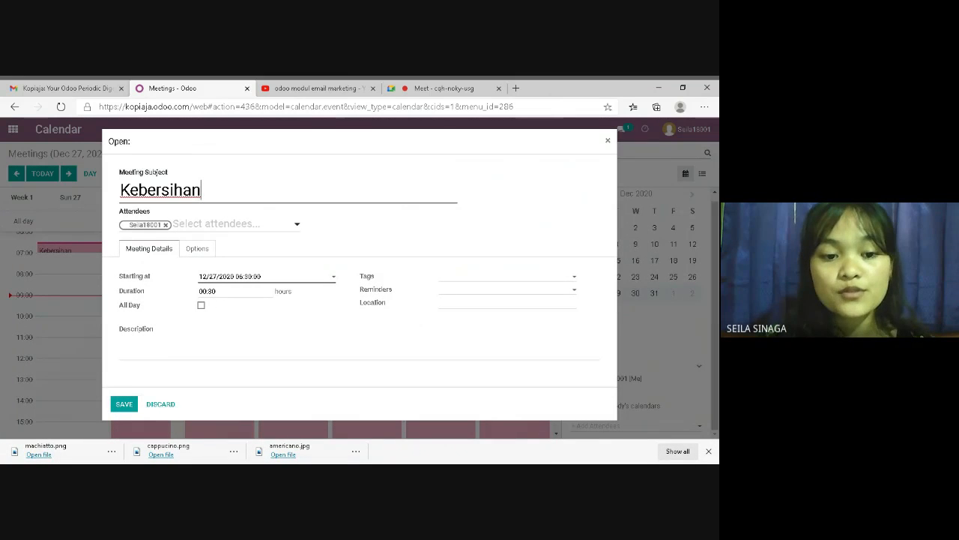
left_click(125, 404)
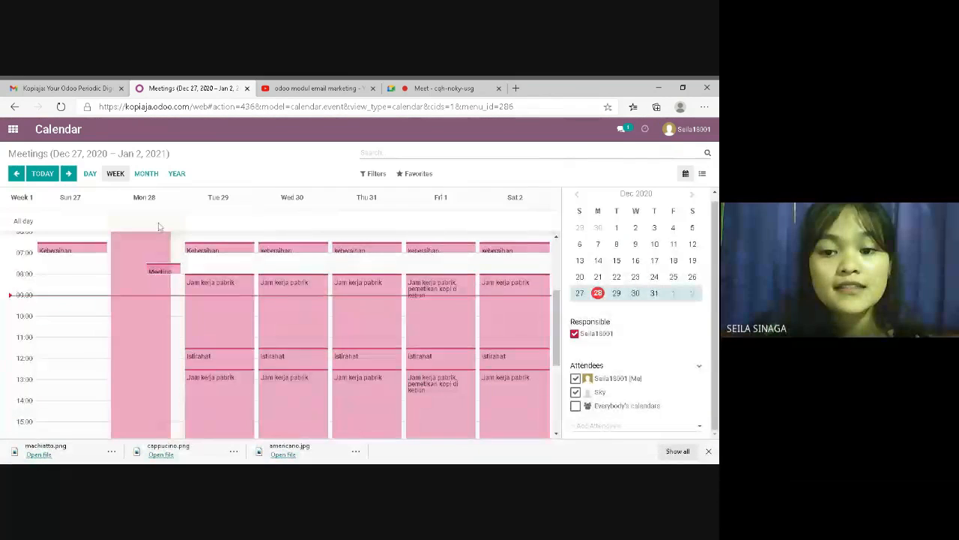
Close Monday's evaluation meeting without saving, then open and save Tuesday's Jam kerja pabrik event
left_click(169, 269)
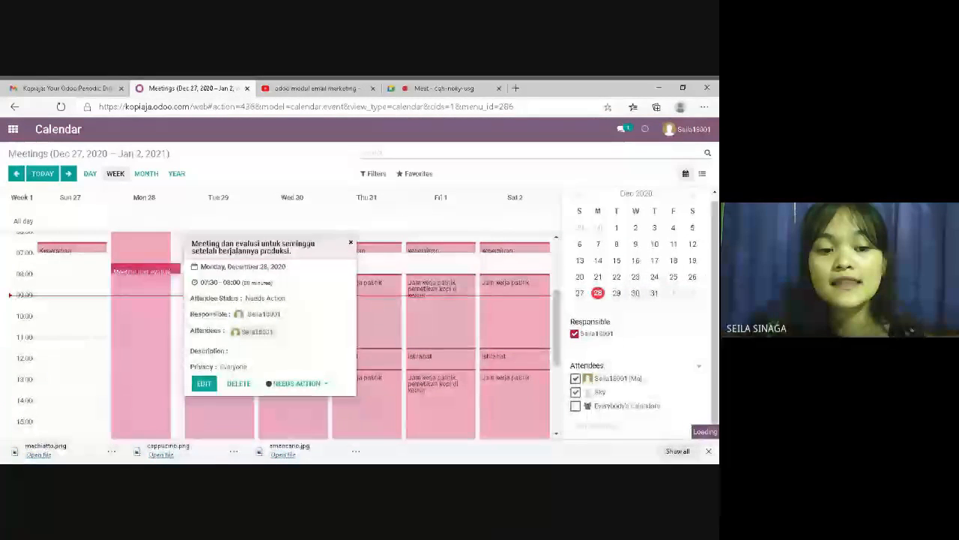
left_click(204, 383)
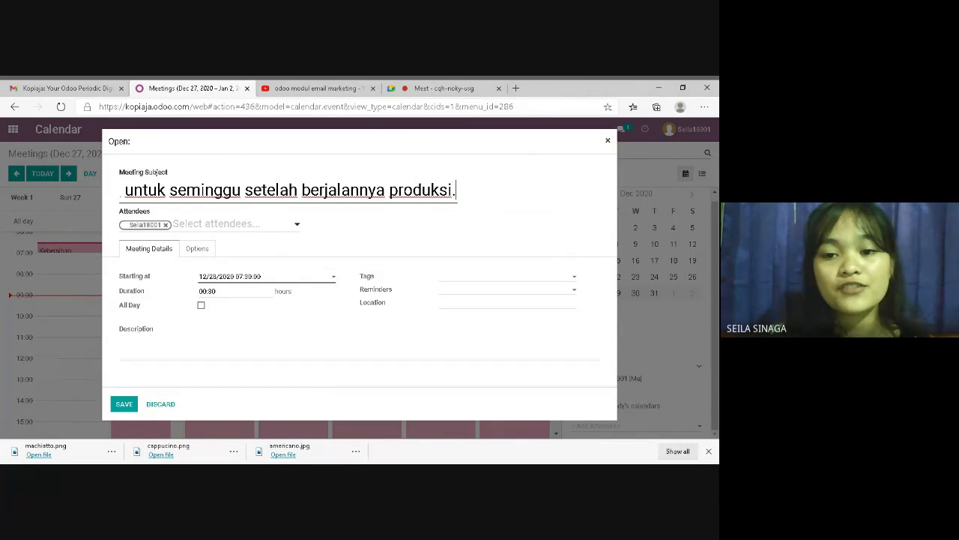
left_click(608, 140)
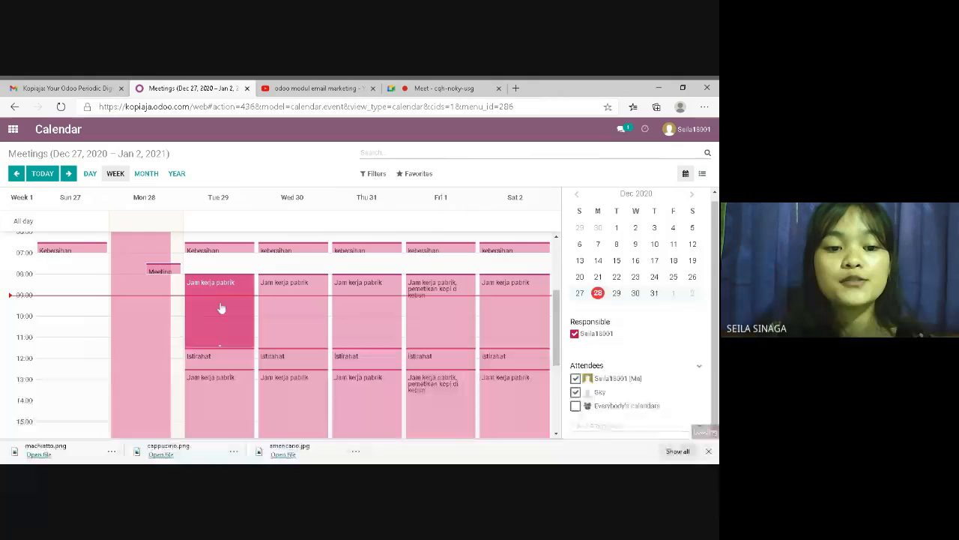
left_click(221, 308)
left_click(278, 377)
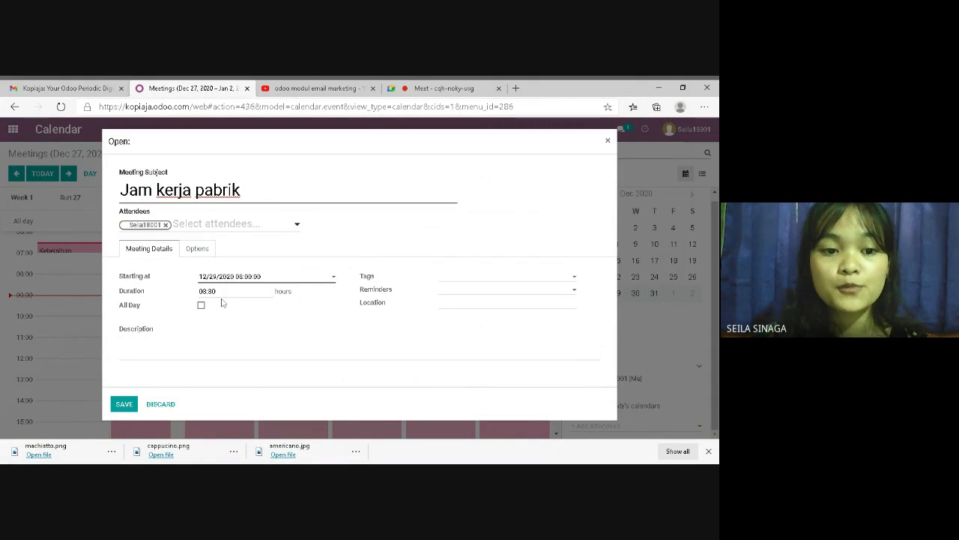
left_click(120, 405)
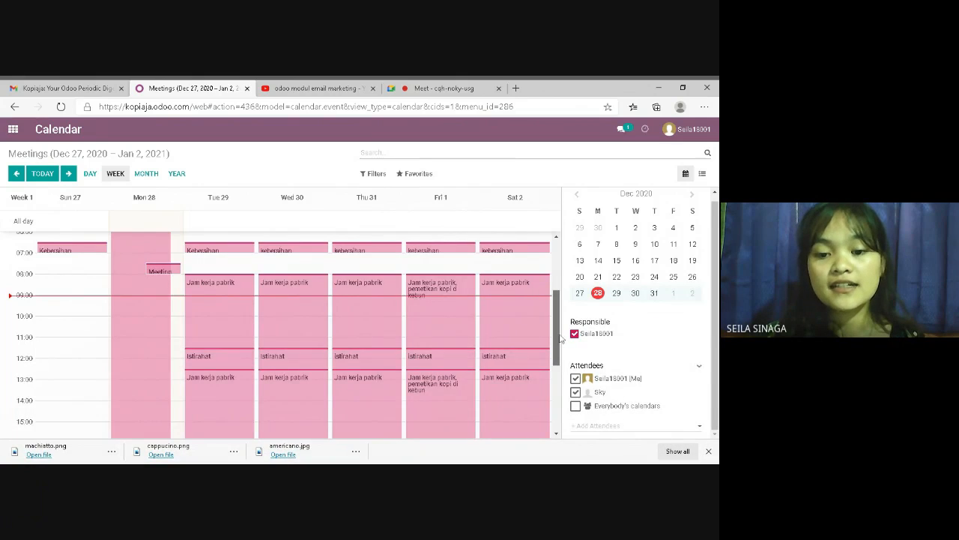
Tick Everybody's calendars under Attendees so all calendars appear in the week view
mouse_move(559, 339)
left_mouse_down()
mouse_move(551, 362)
mouse_move(551, 352)
left_mouse_up()
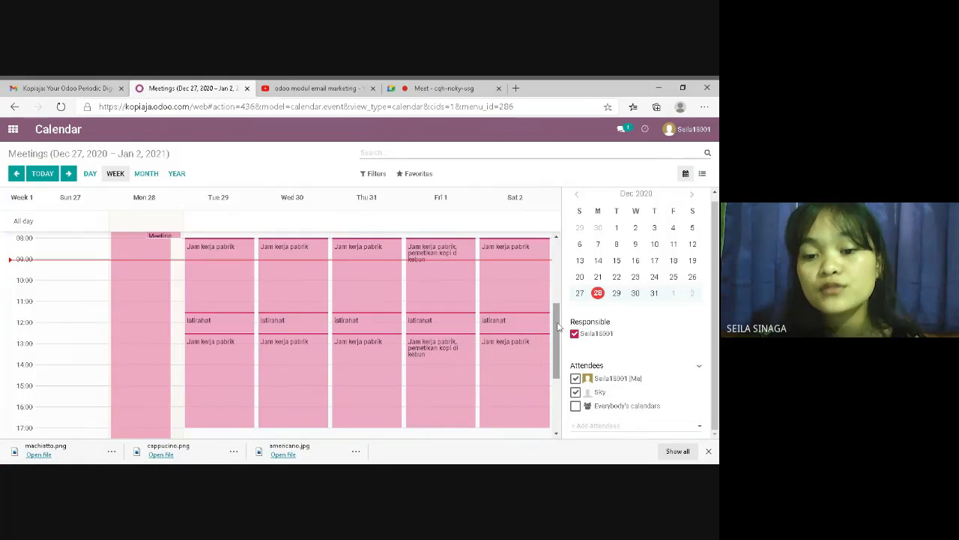
mouse_move(558, 326)
left_mouse_down()
mouse_move(561, 303)
mouse_move(564, 314)
left_mouse_up()
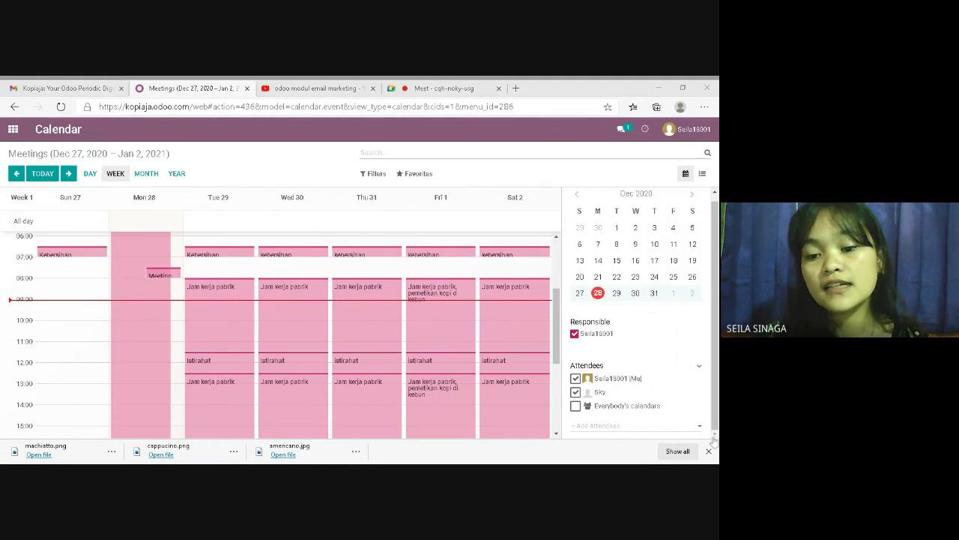
left_click(577, 407)
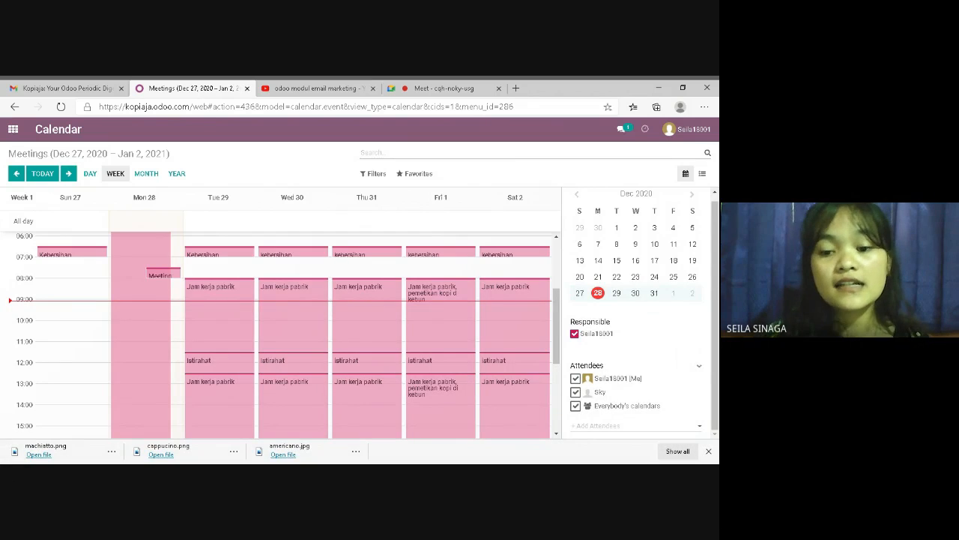
left_click_drag(557, 365, 542, 285)
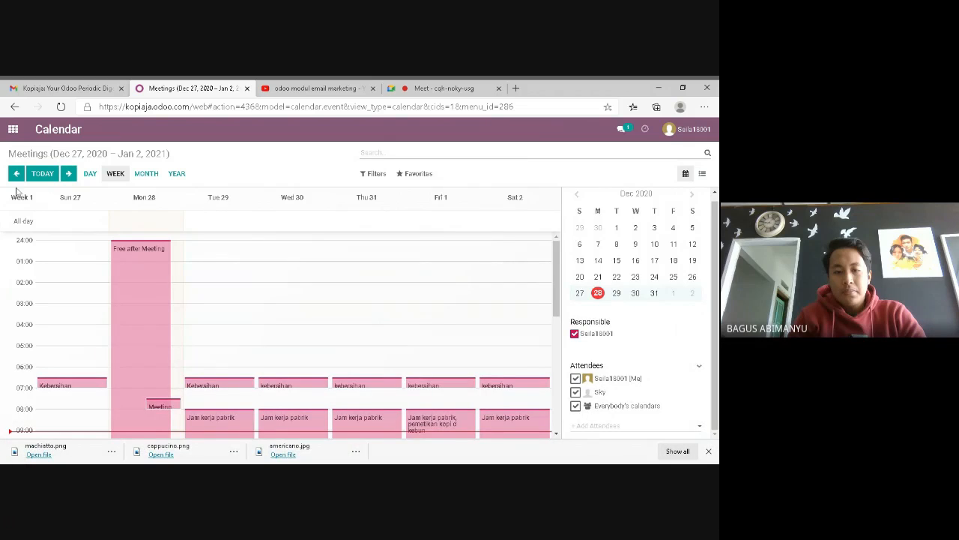
Go back to the apps overview and open Contacts, listing all 23 contact cards
left_click(11, 131)
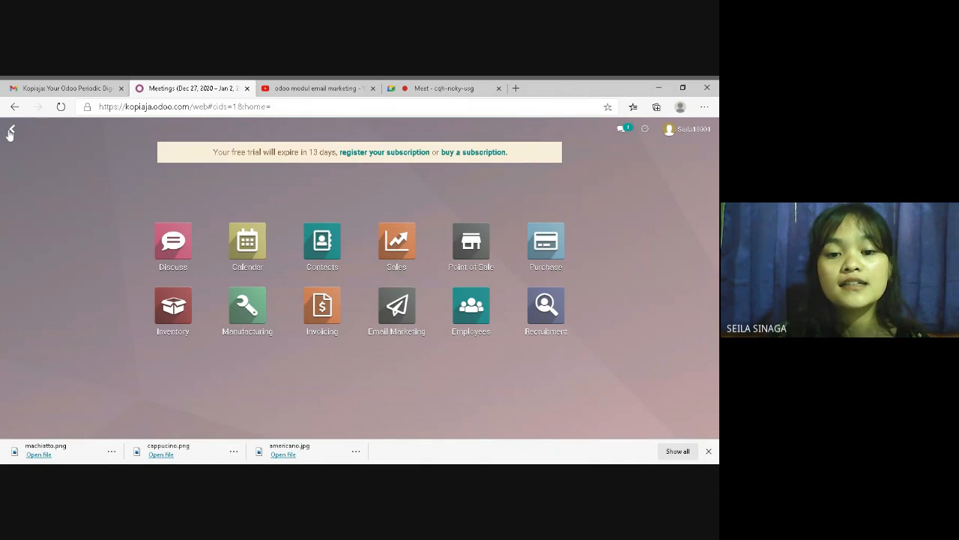
left_click(323, 240)
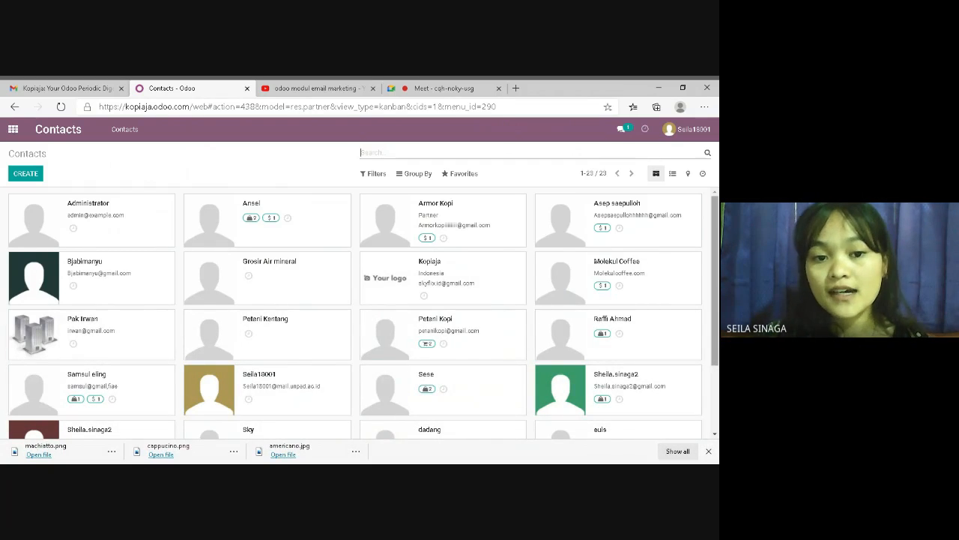
Edit the first second-row contact, entering job position karyawan and the contact's phone number
mouse_move(713, 293)
left_mouse_down()
mouse_move(714, 320)
mouse_move(713, 296)
left_mouse_up()
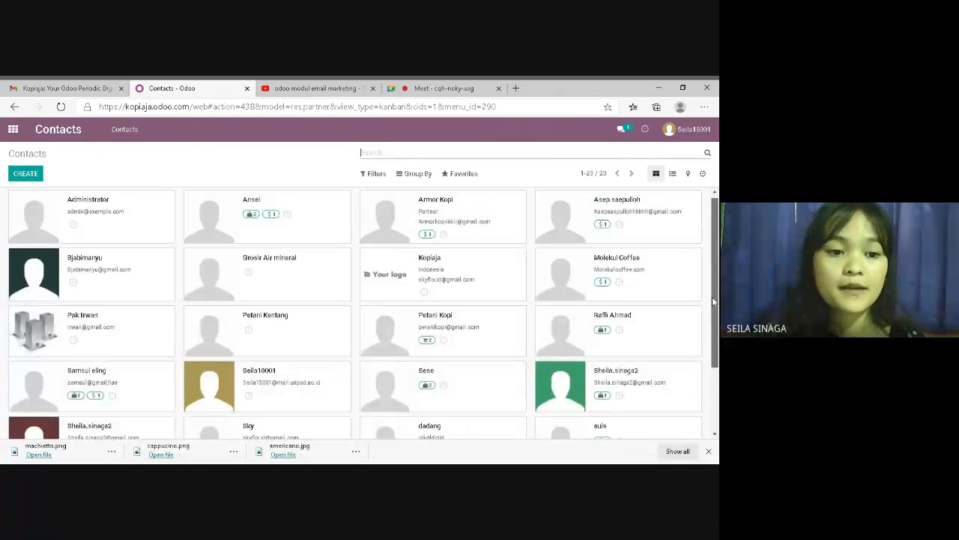
left_click(101, 288)
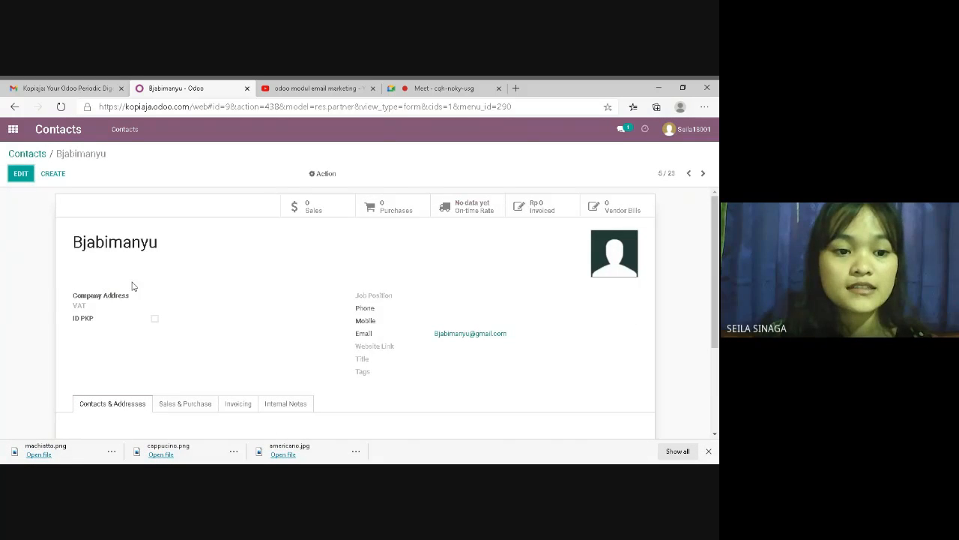
left_click(21, 173)
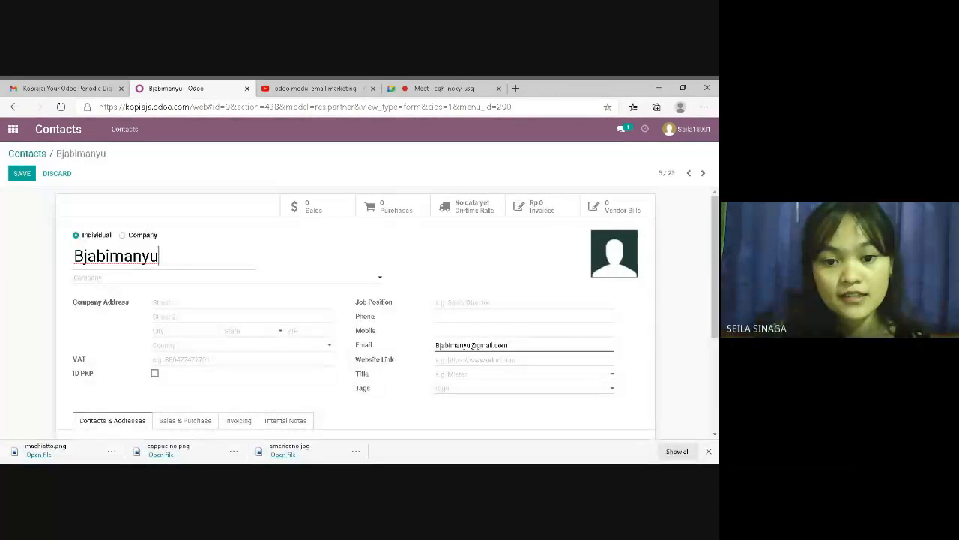
left_click(489, 304)
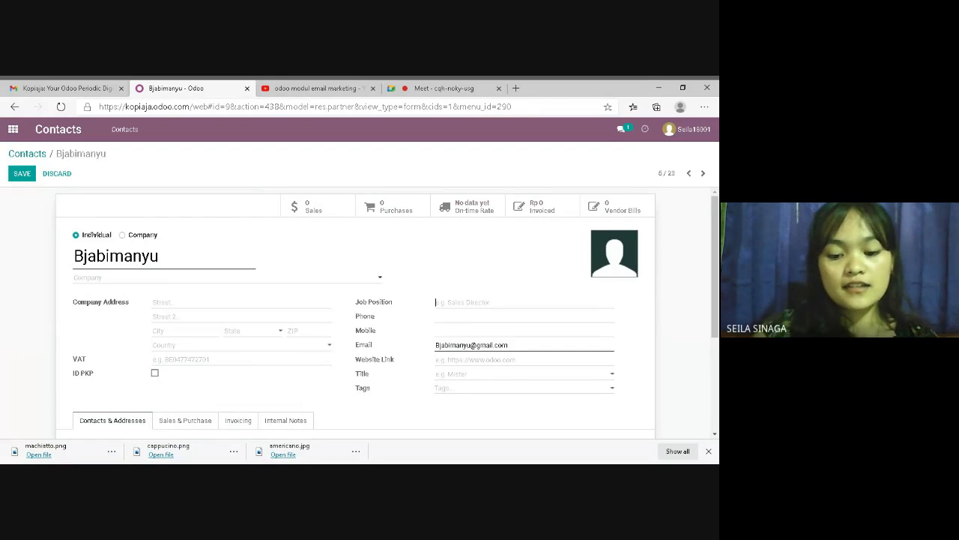
type("kar")
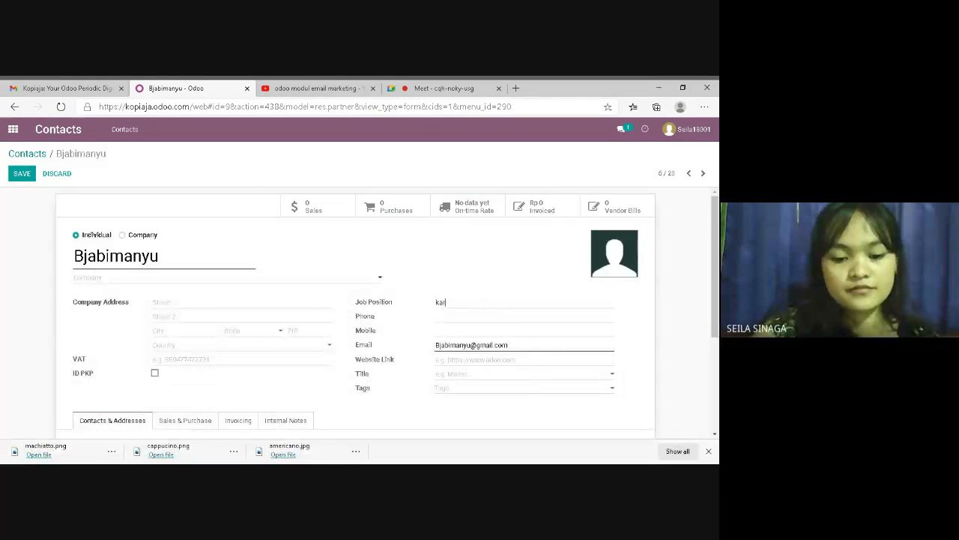
type("yawan")
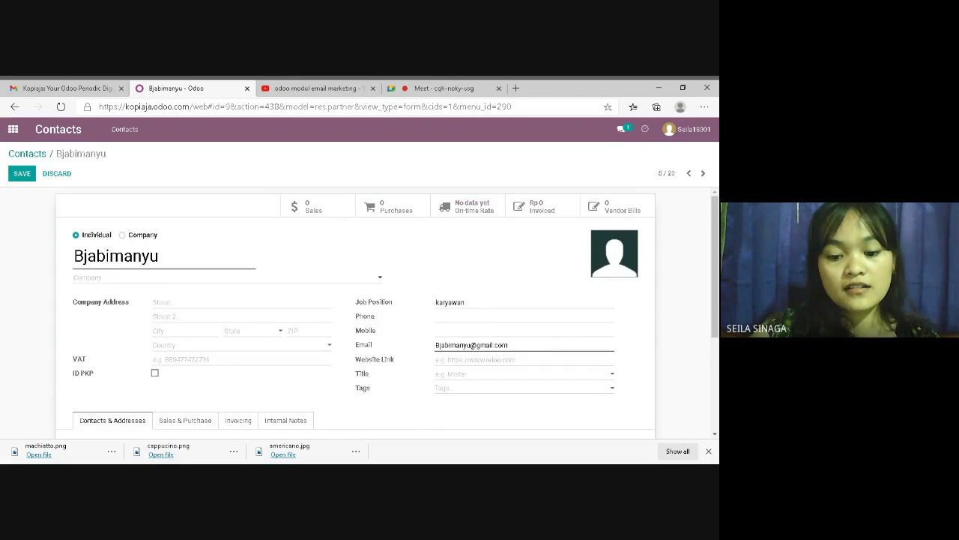
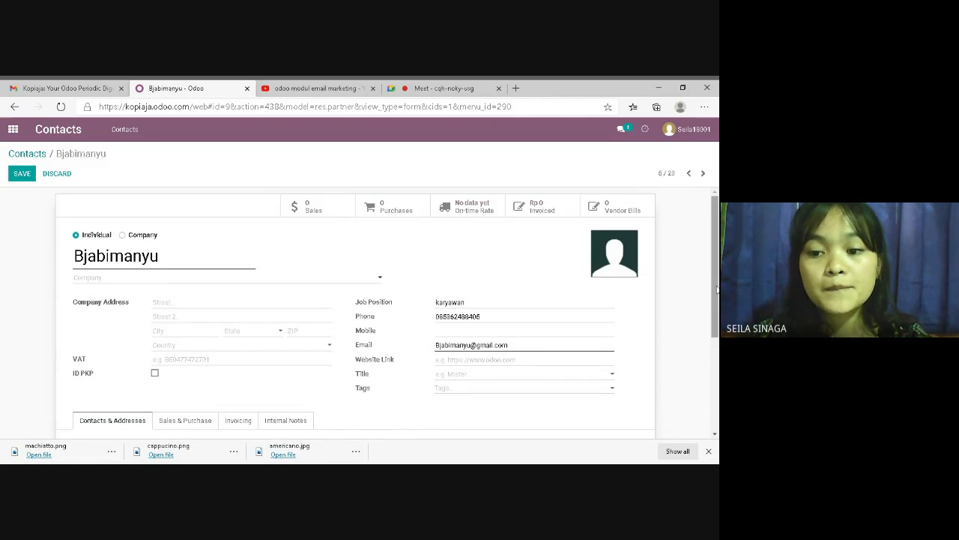
scroll(717, 289, "down", 1)
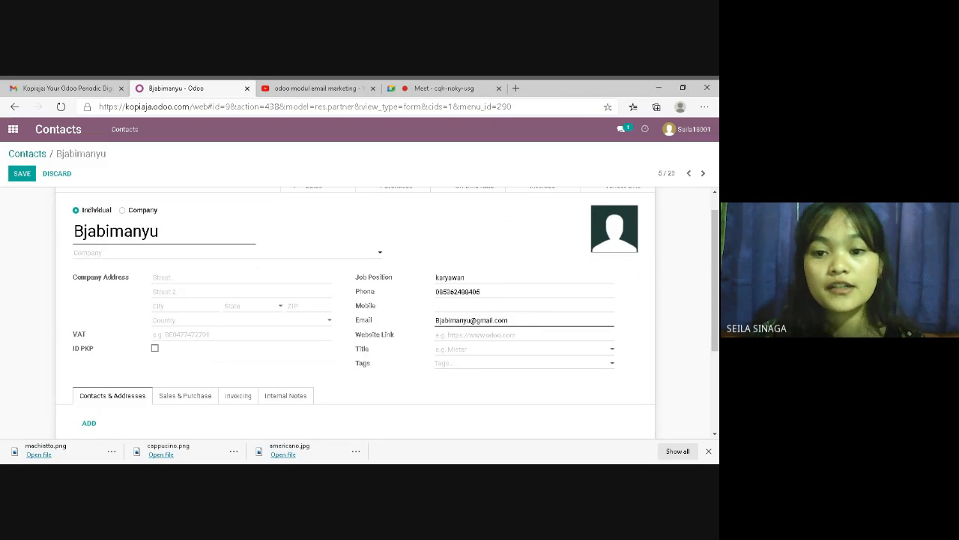
scroll(712, 261, "down", 2)
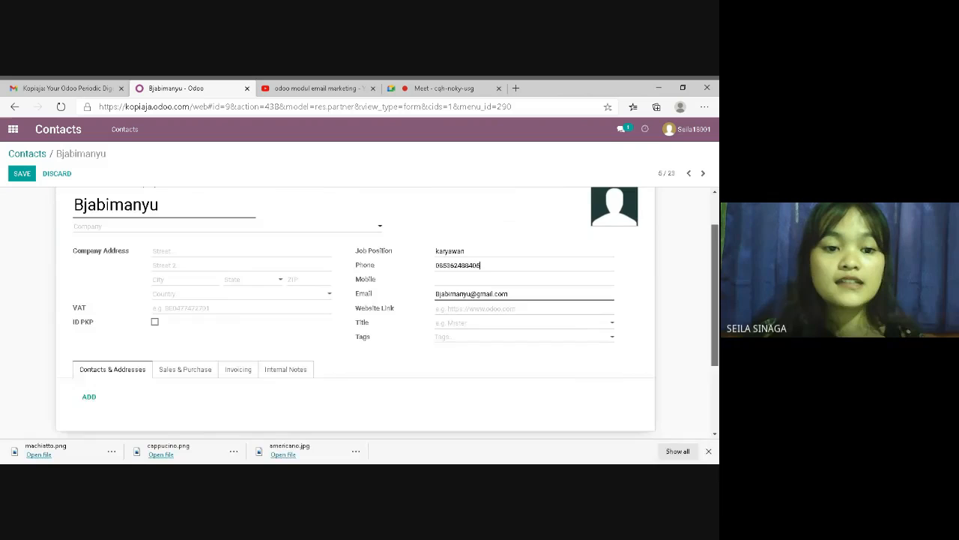
Try saving the edited contact twice, dismissing the Access Error each time
left_click(16, 174)
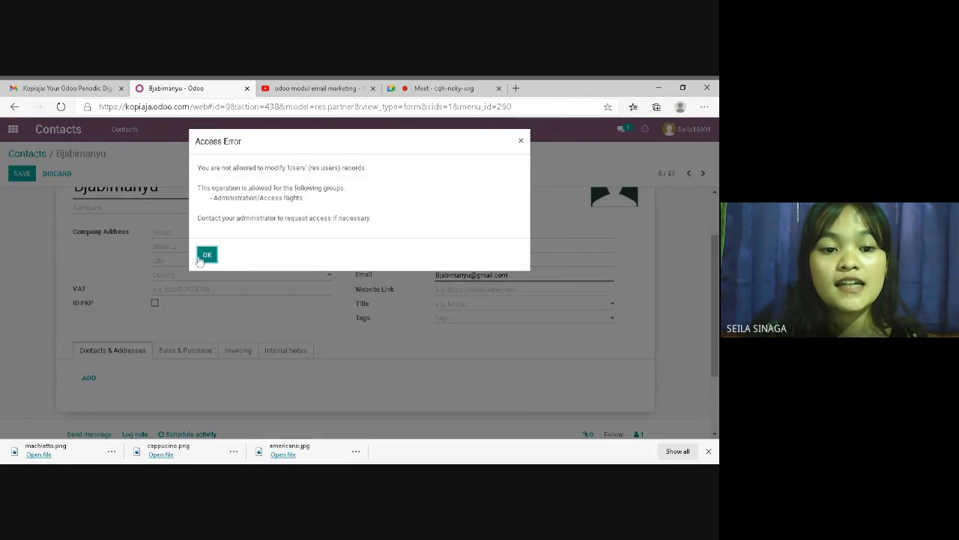
left_click(209, 257)
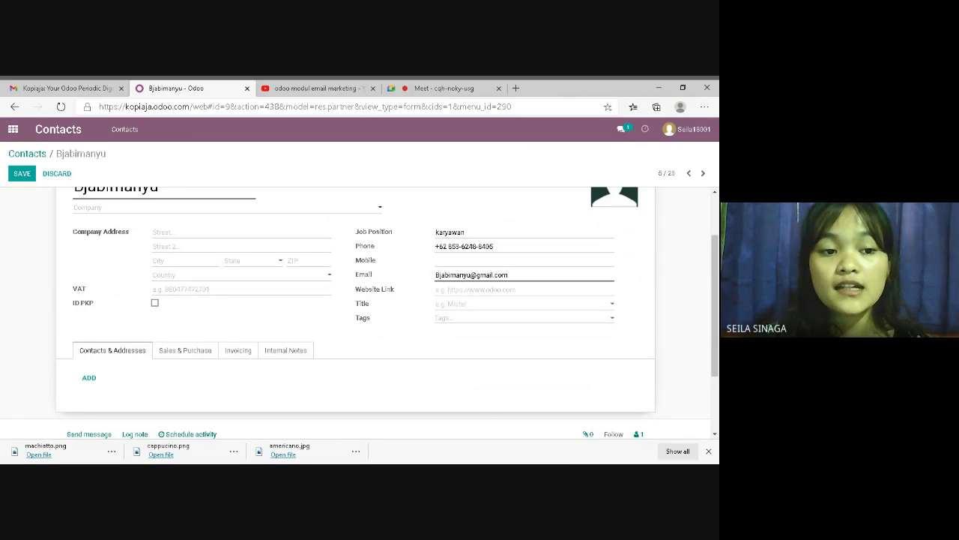
left_click(21, 173)
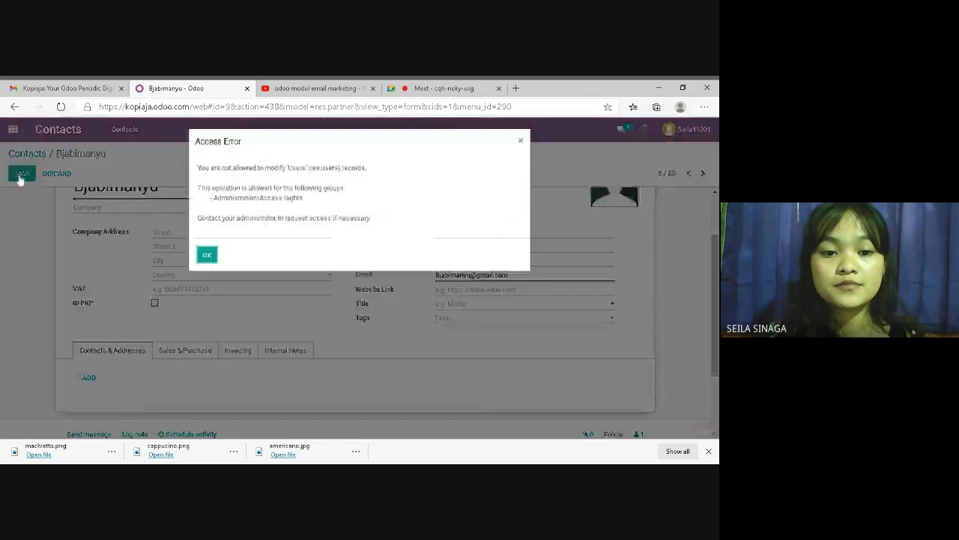
left_click(207, 255)
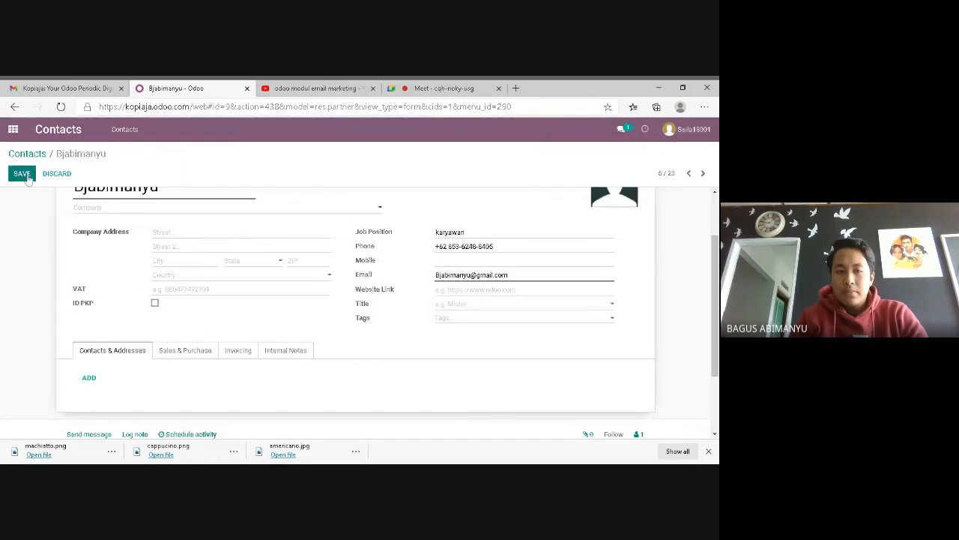
Discard the unsaved contact changes and reopen the Contacts card list
left_click(12, 129)
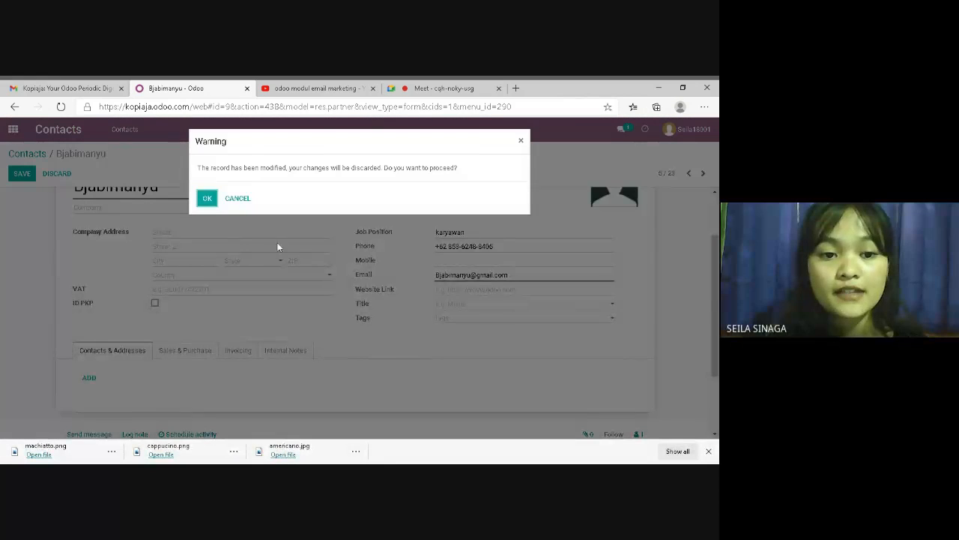
left_click(209, 199)
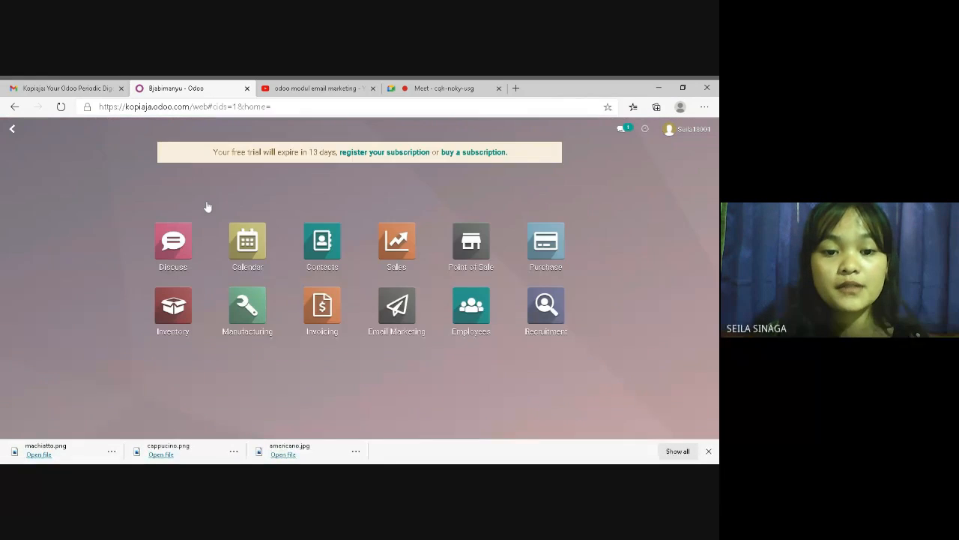
left_click(323, 240)
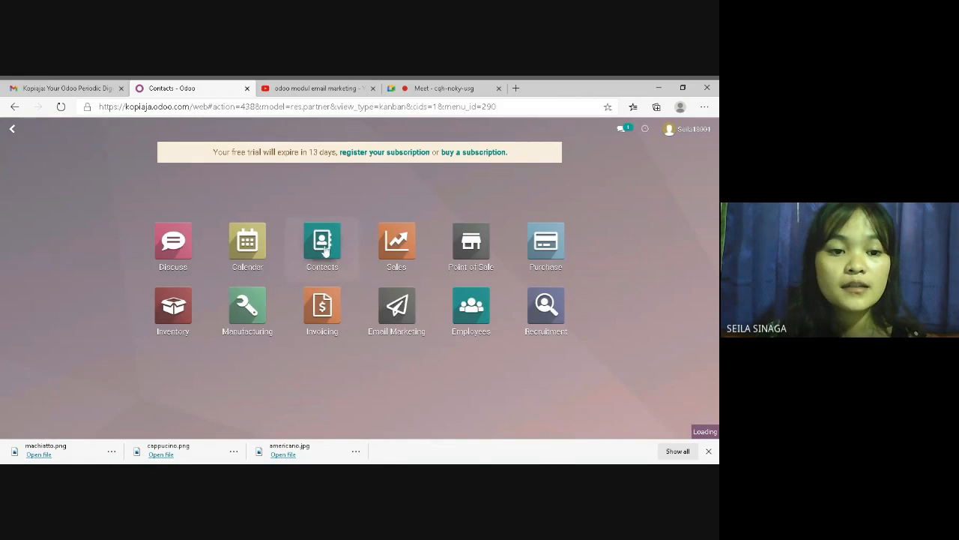
scroll(113, 251, "up", 2)
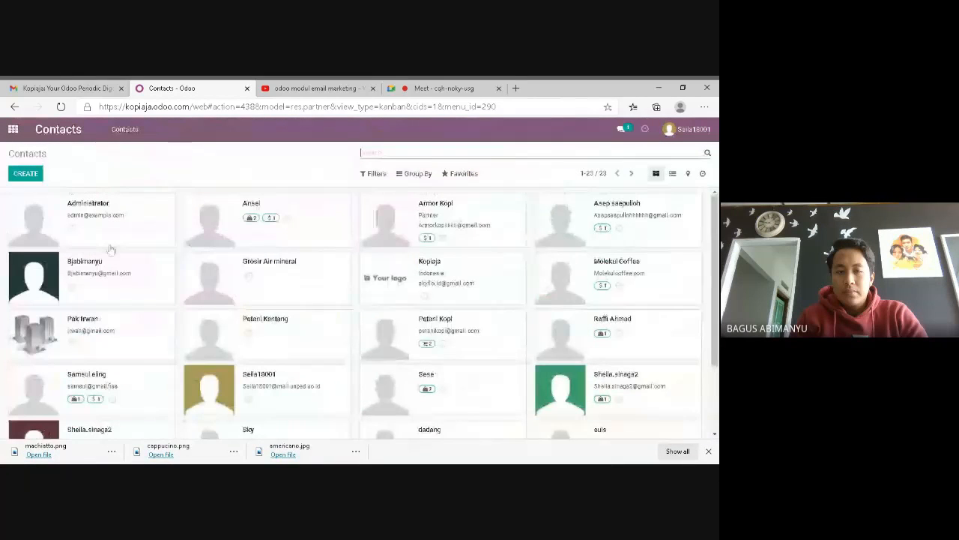
Open the Sidikalang, Sumatera Utara contact, save it from edit mode, then return to apps home
left_click(129, 336)
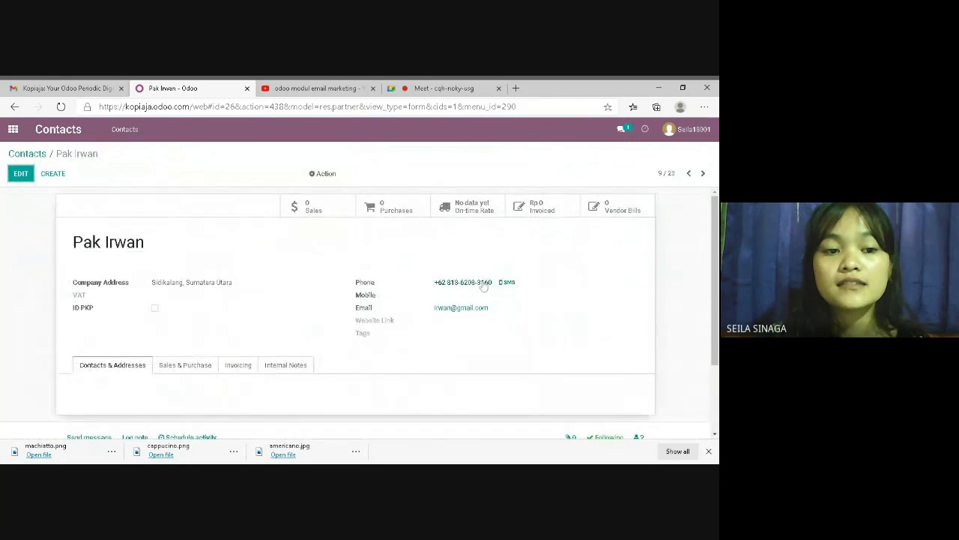
left_click(21, 174)
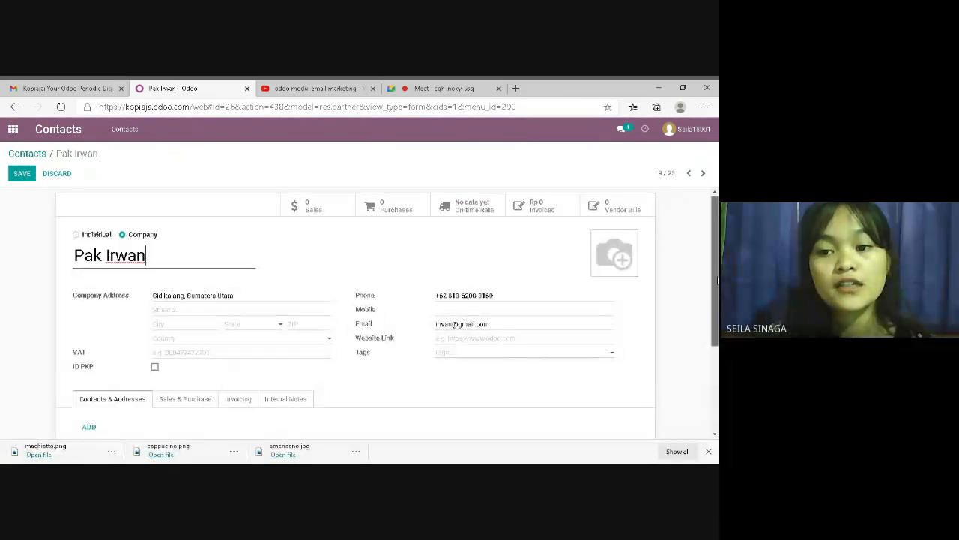
left_click_drag(717, 280, 715, 230)
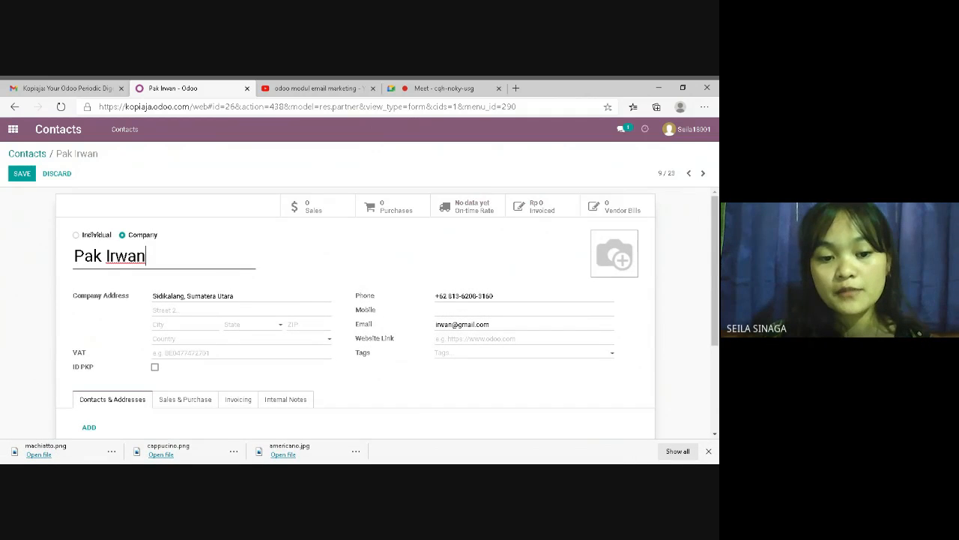
left_click(22, 175)
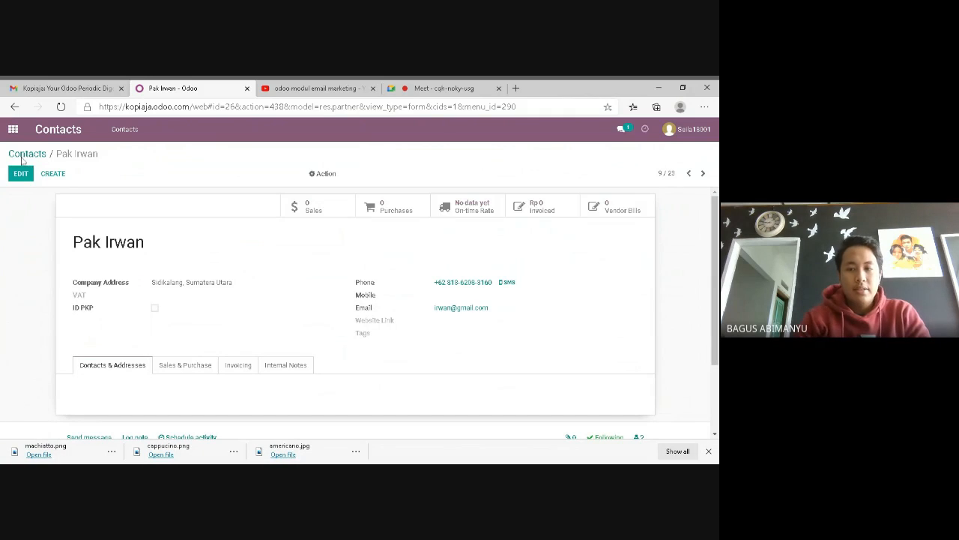
left_click(12, 129)
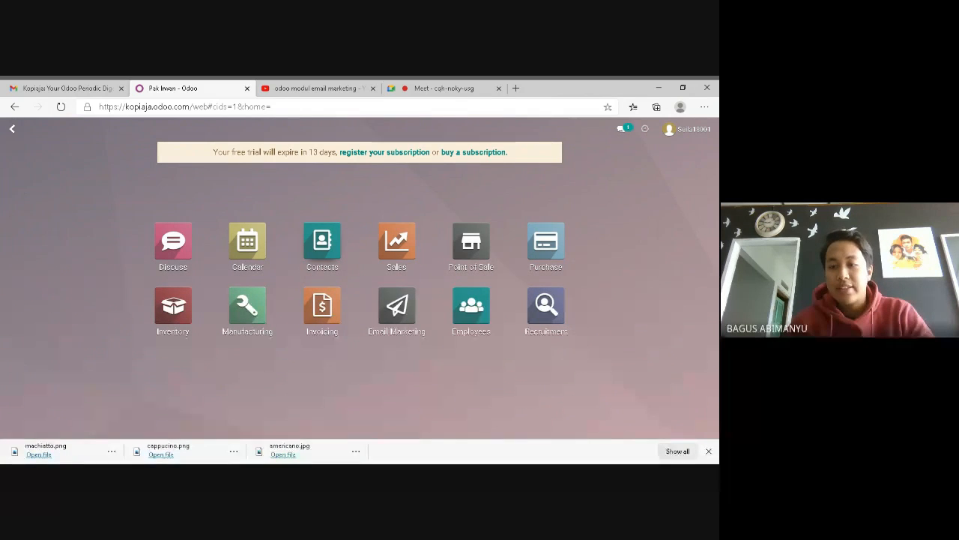
Open the customer with Rp 313,000 invoiced in Contacts and list their Not Paid invoices
left_click(321, 247)
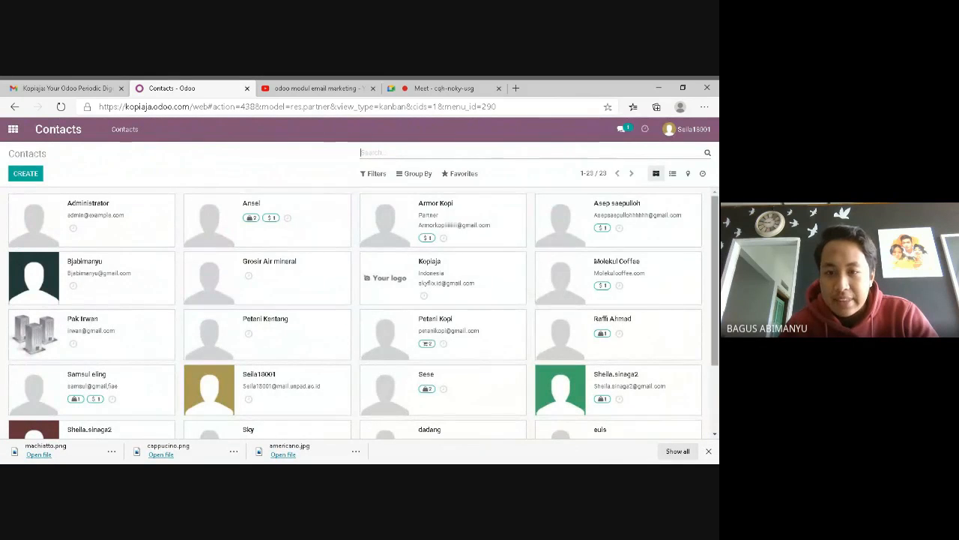
scroll(675, 300, "down", 1)
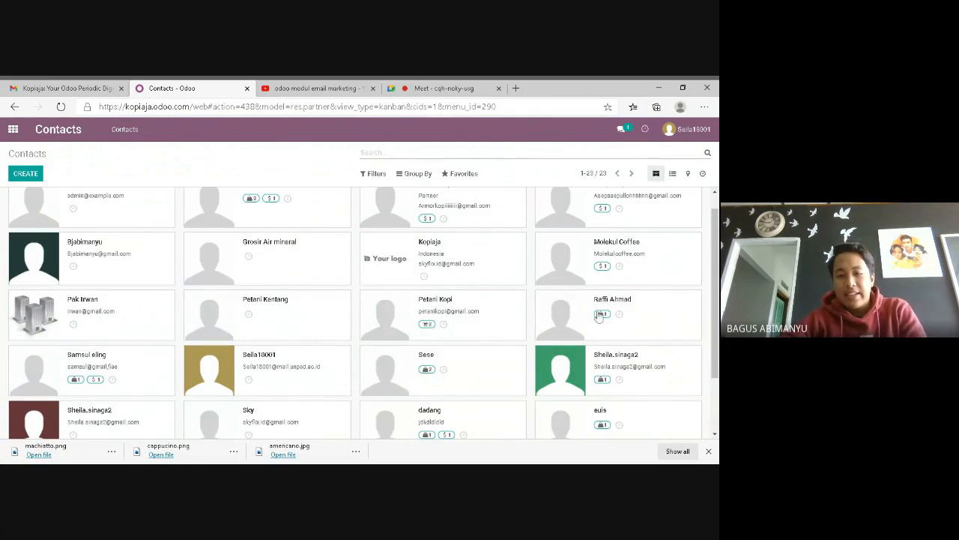
left_click_drag(713, 311, 640, 314)
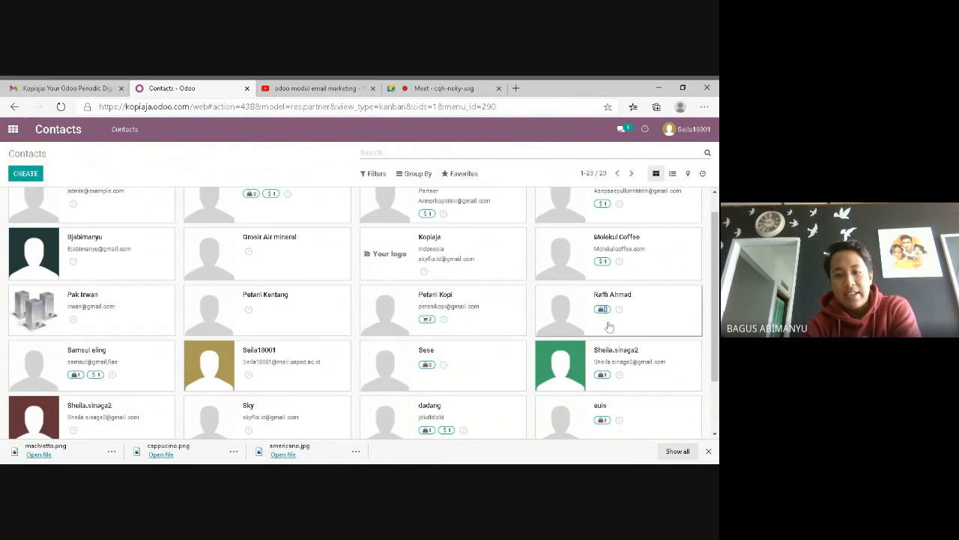
left_click(621, 300)
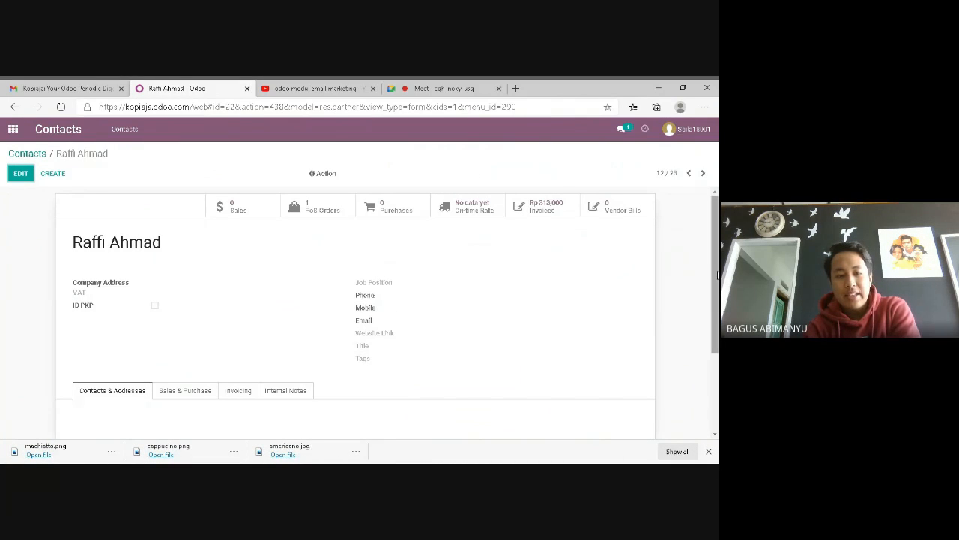
left_click_drag(715, 283, 694, 278)
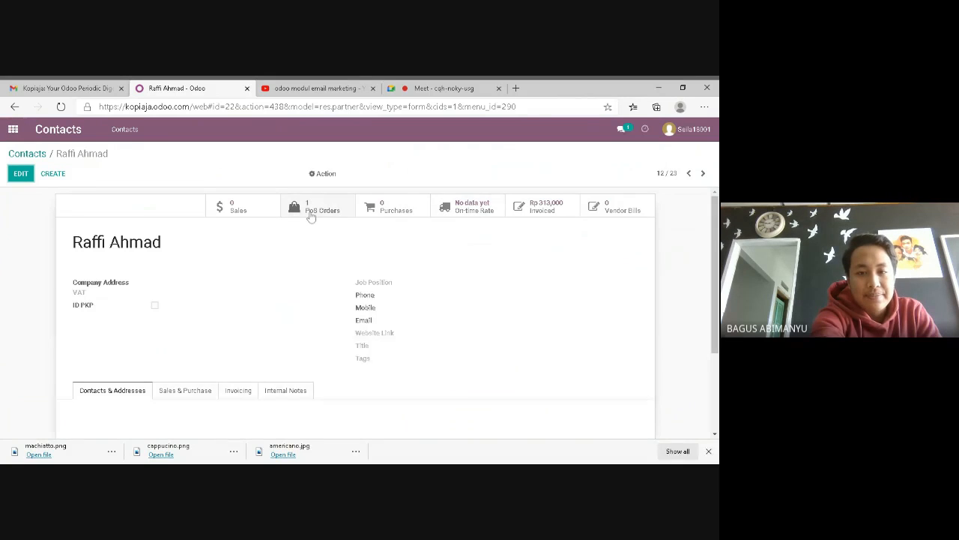
left_click(549, 212)
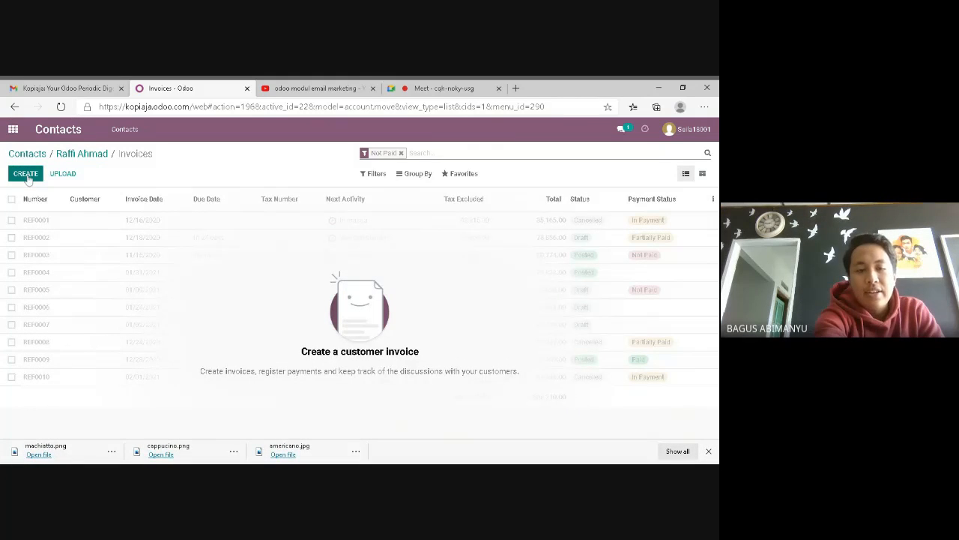
Start a blank draft customer invoice, scroll through its form, then go back to apps home
left_click(26, 173)
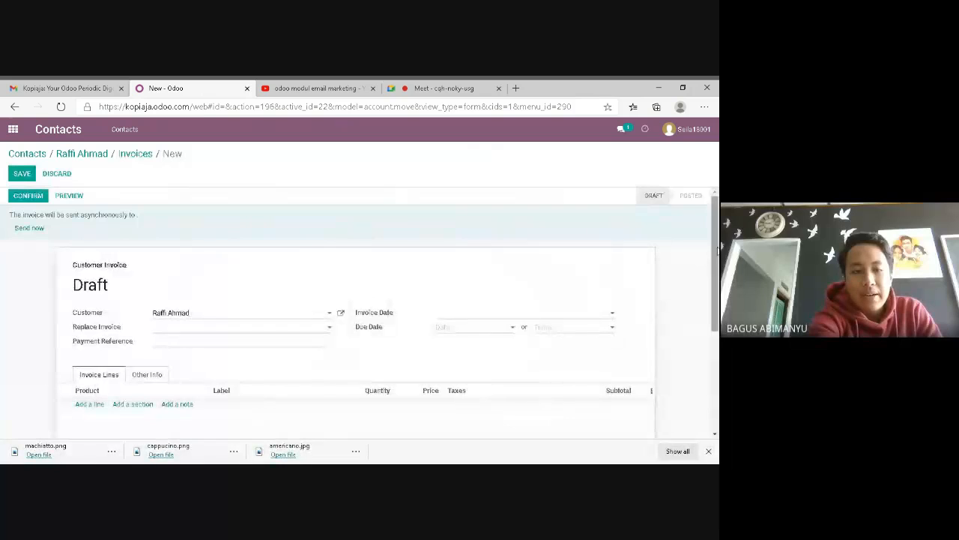
scroll(355, 315, "down", 3)
scroll(355, 314, "down", 1)
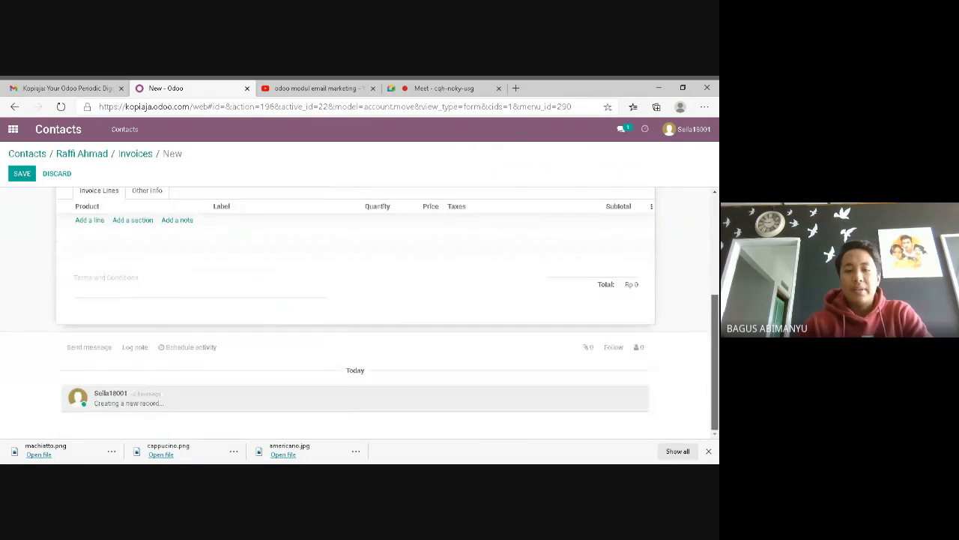
scroll(355, 315, "up", 4)
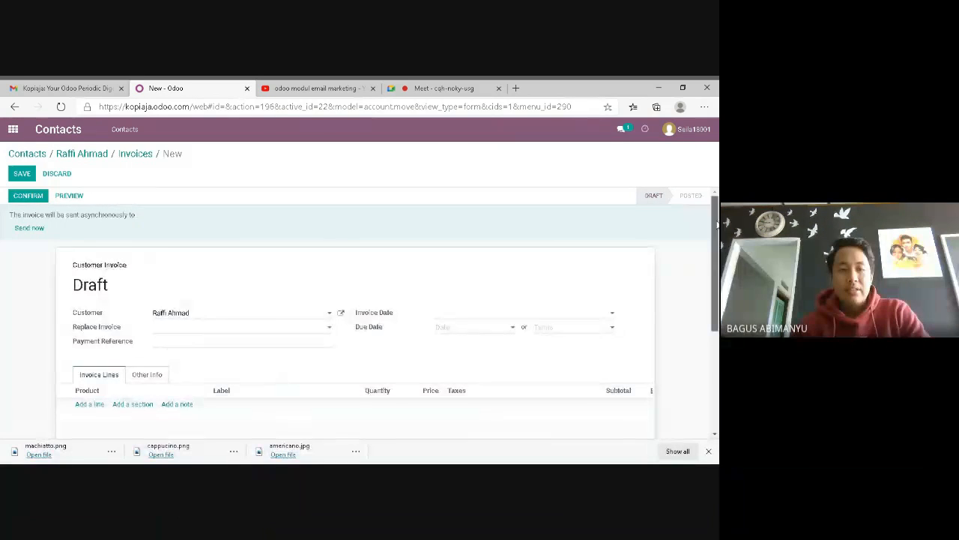
scroll(718, 224, "down", 3)
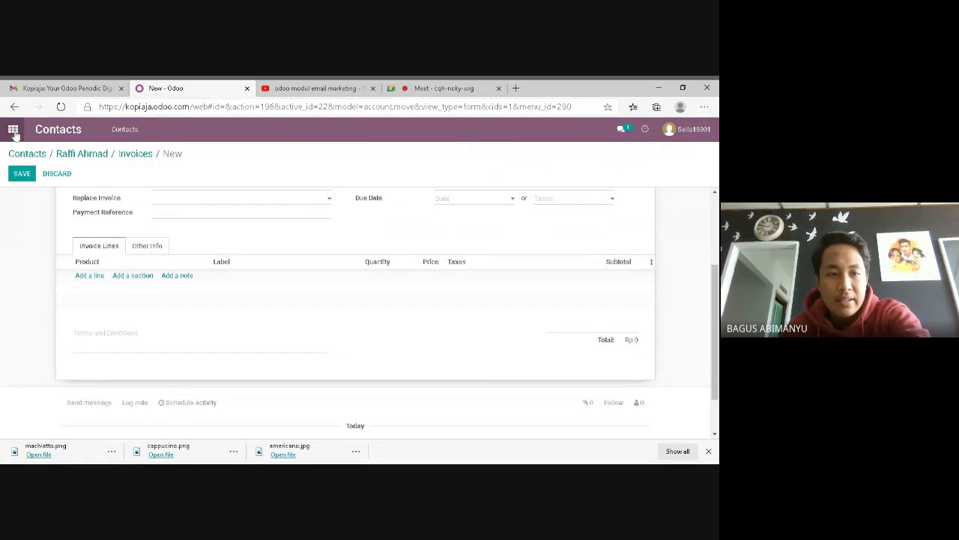
left_click(13, 131)
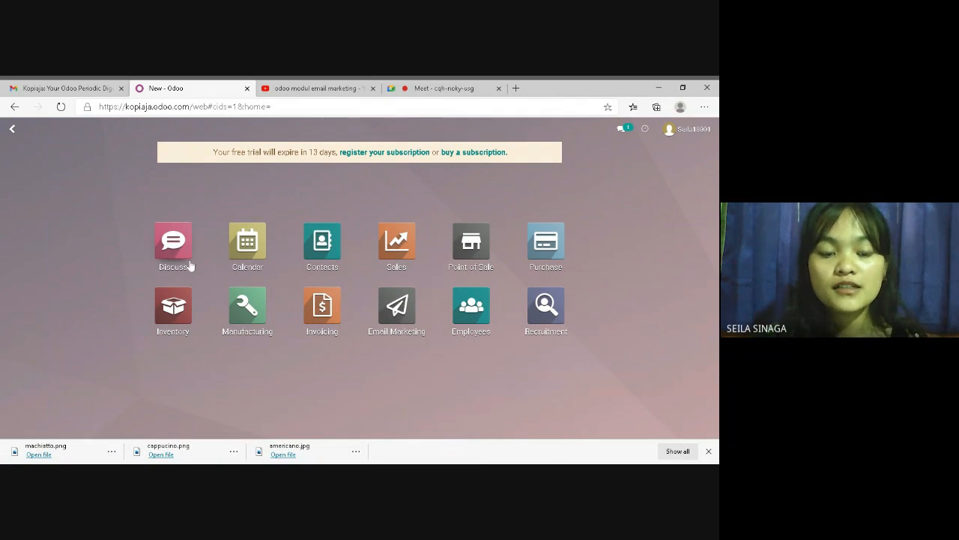
In Discuss, add the channel 'karyawan produksi' from the Channels find-or-create box
left_click(173, 245)
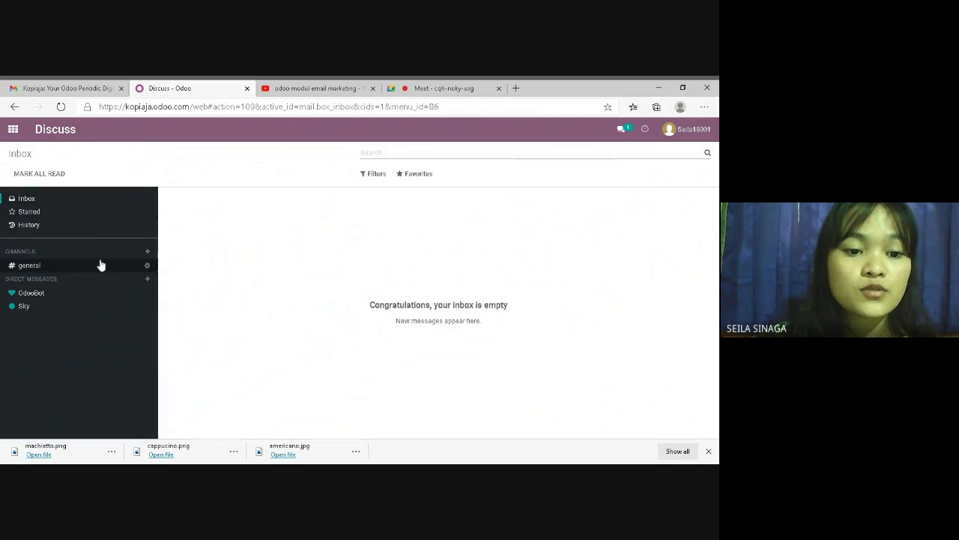
left_click(146, 251)
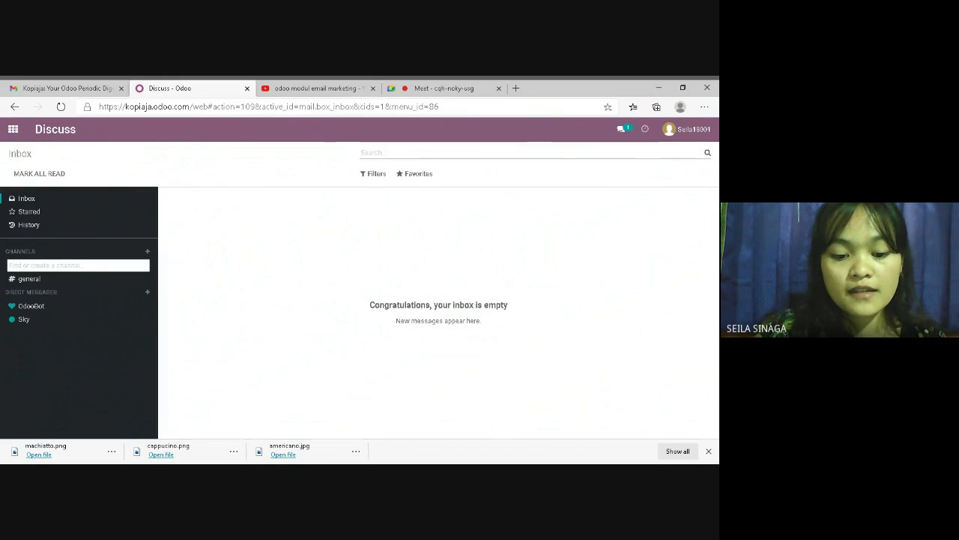
type("kary")
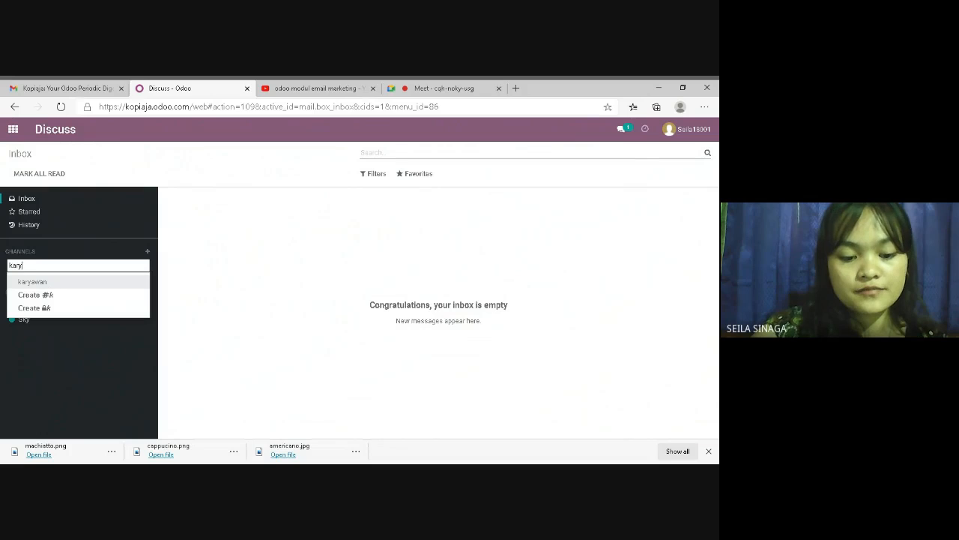
type("awan produksi")
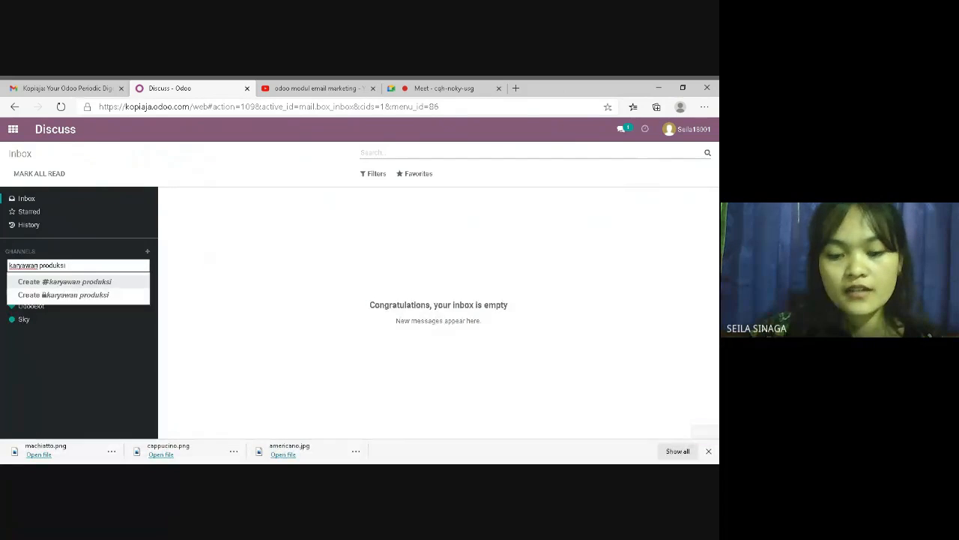
key("Return")
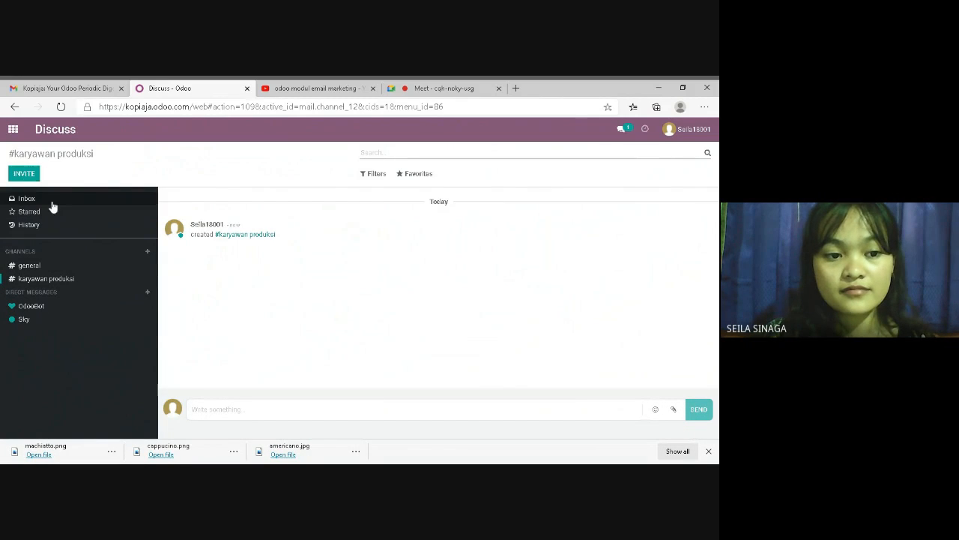
Pick and invite two colleagues one after the other from the channel's Invite dropdown
left_click(23, 173)
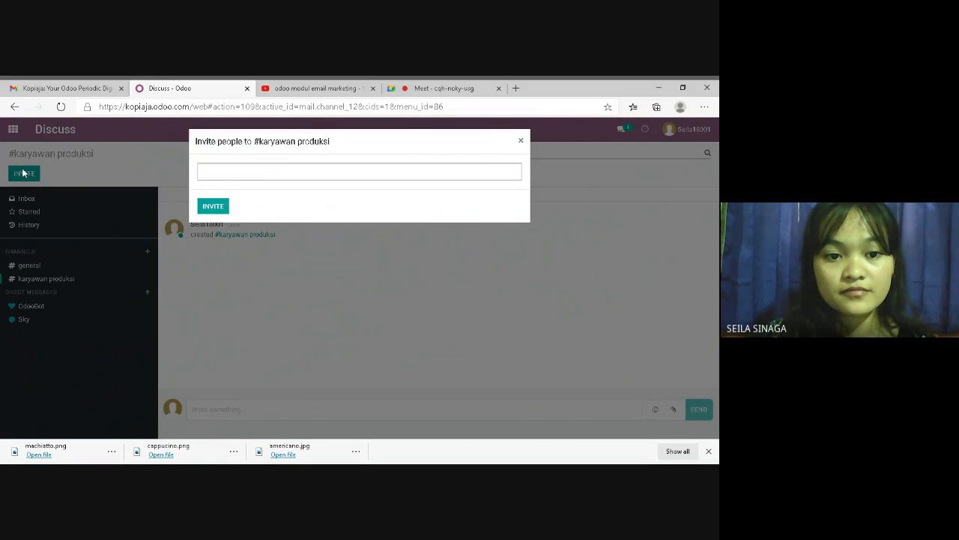
left_click(327, 172)
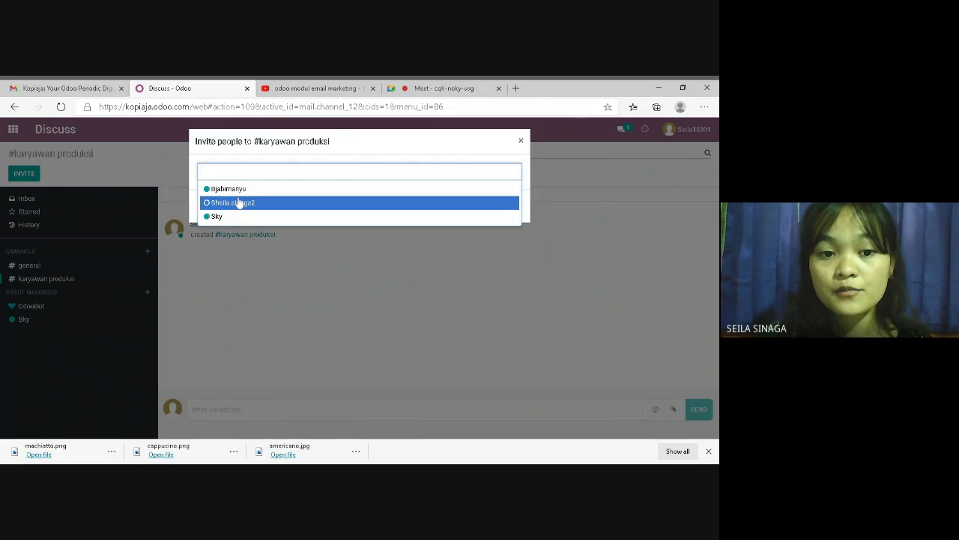
left_click(233, 188)
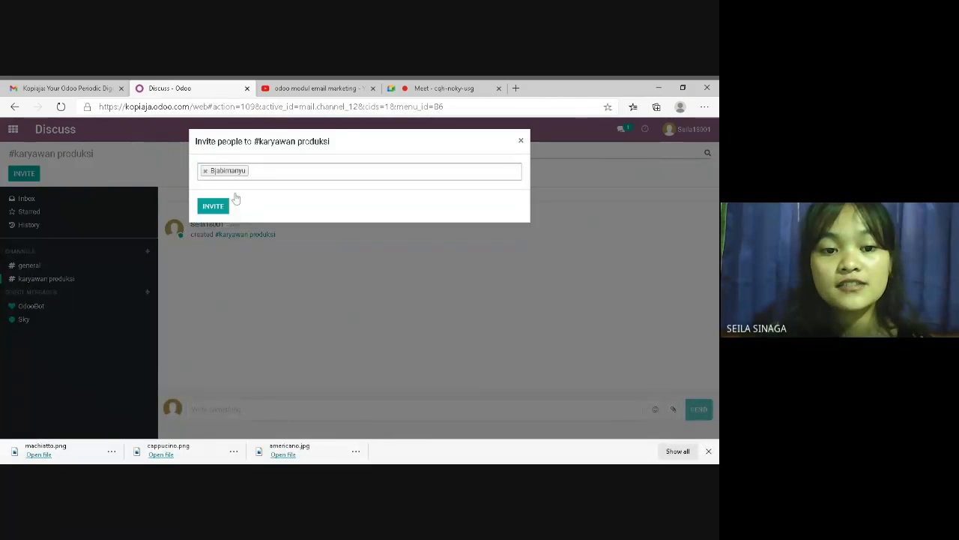
left_click(214, 206)
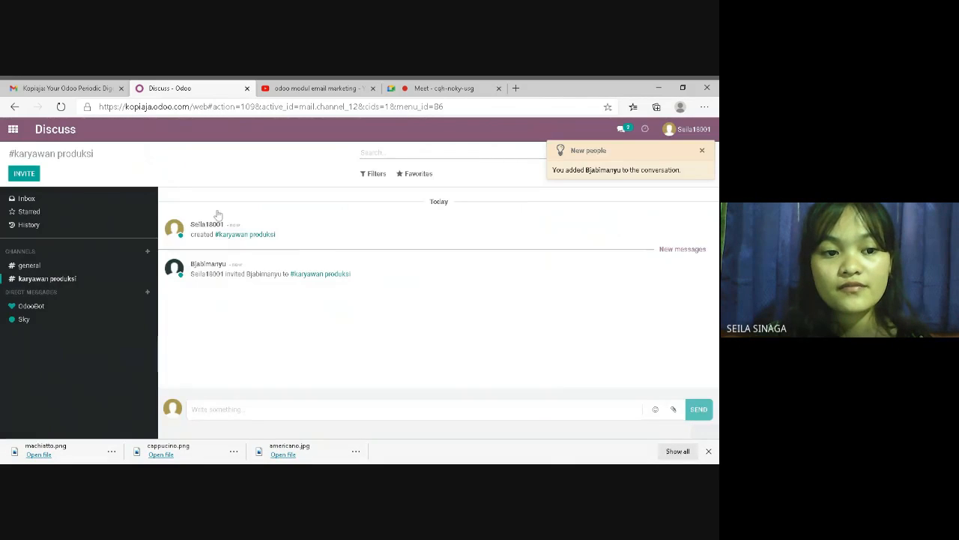
left_click(24, 174)
left_click(234, 172)
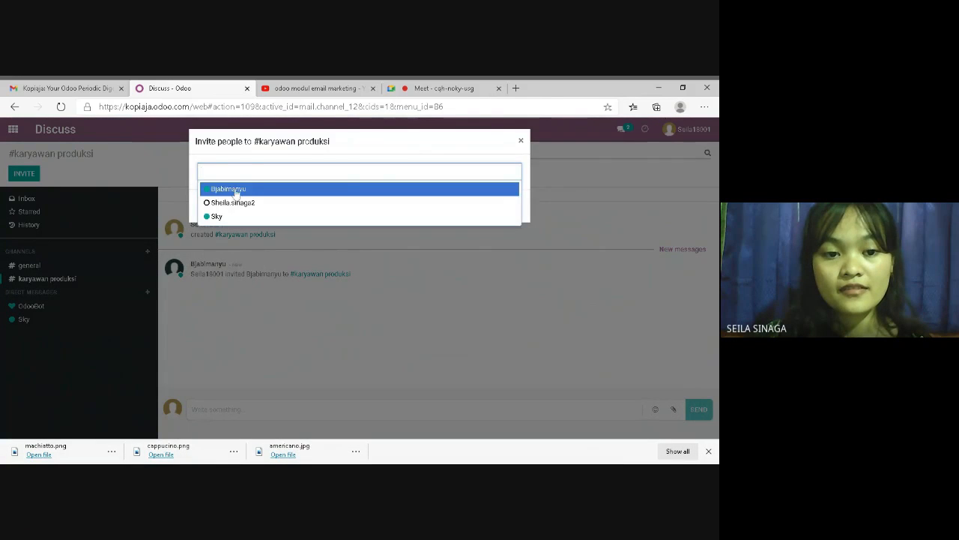
left_click(239, 206)
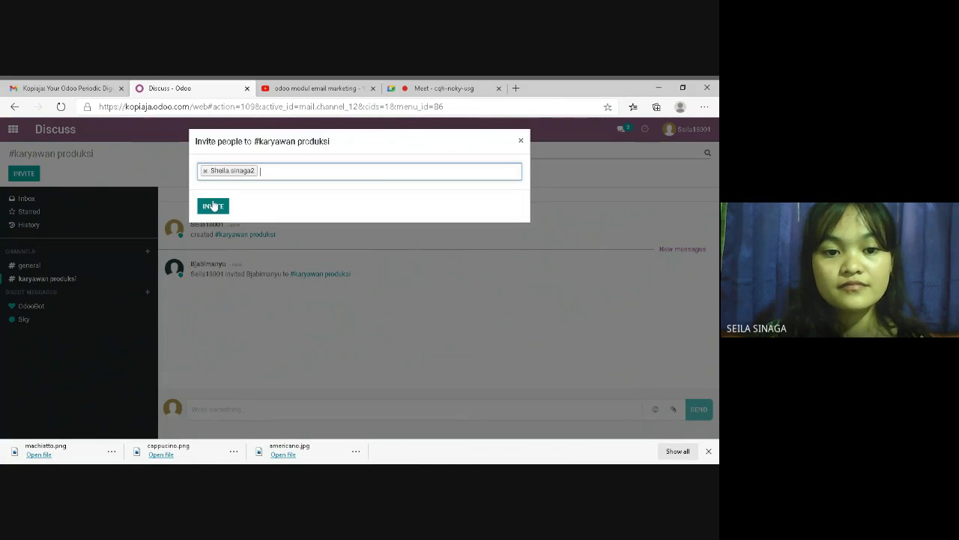
left_click(215, 207)
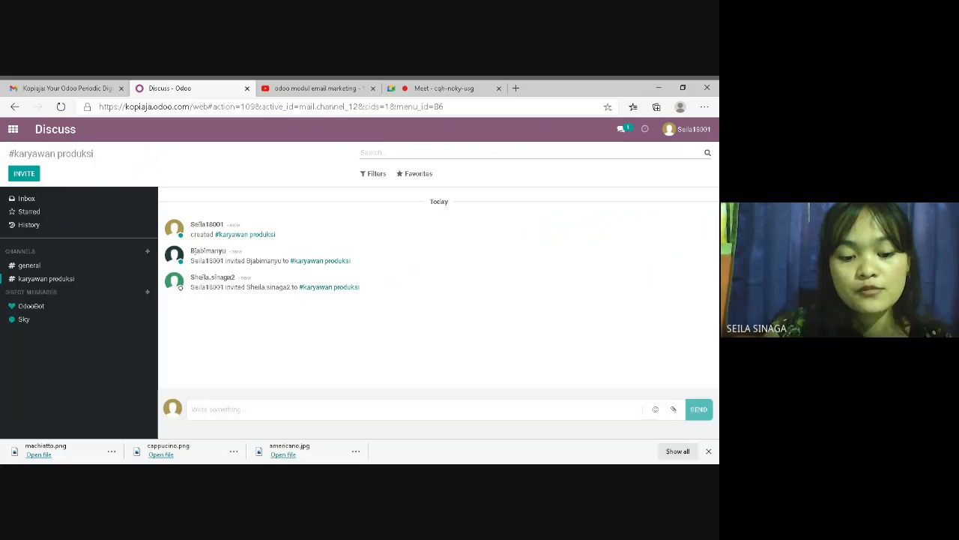
Post 'pagi all' in #karyawan produksi, then open the direct conversation with OdooBot
type("p")
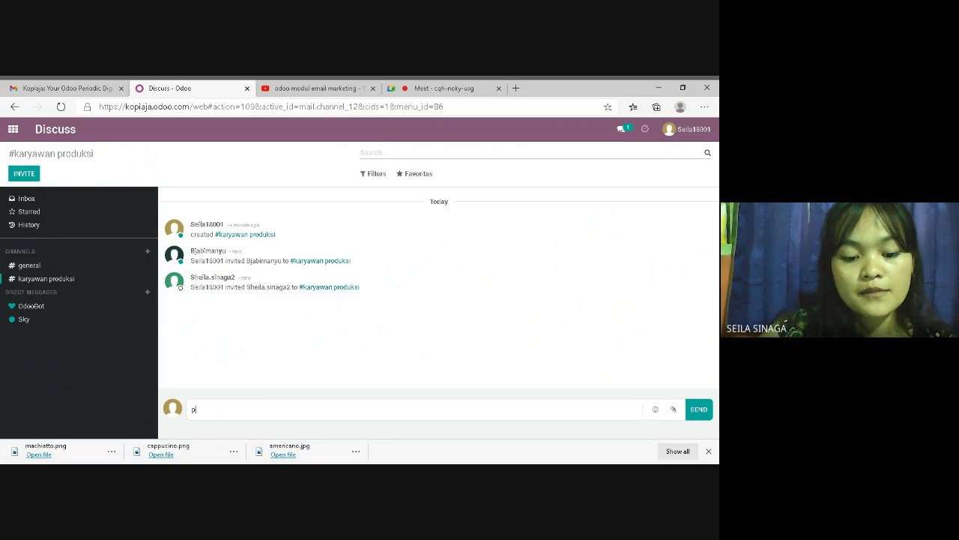
type("ag")
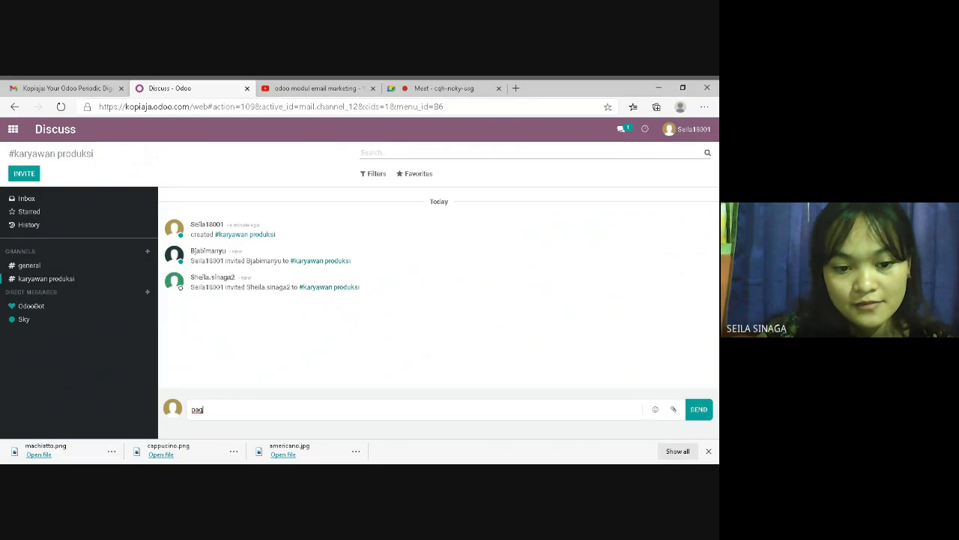
type("i all")
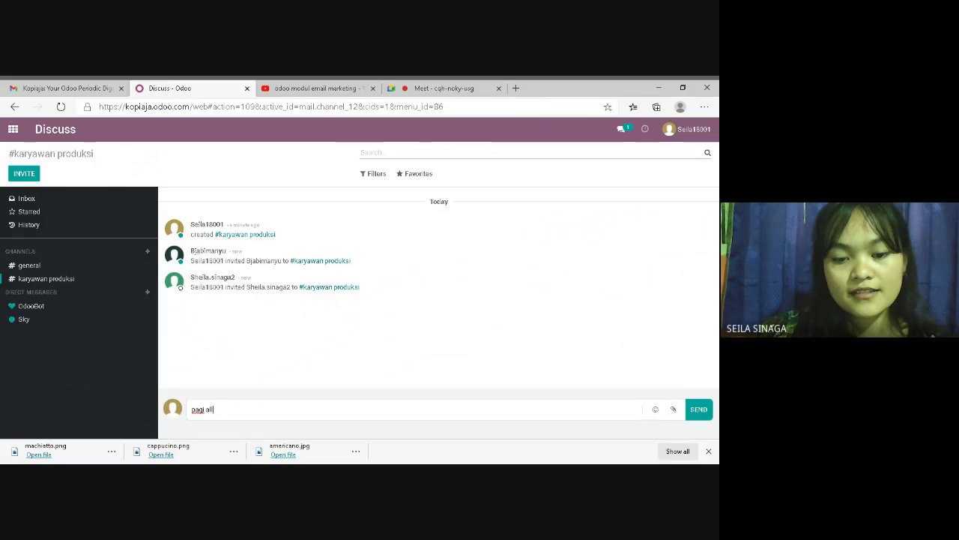
key("Return")
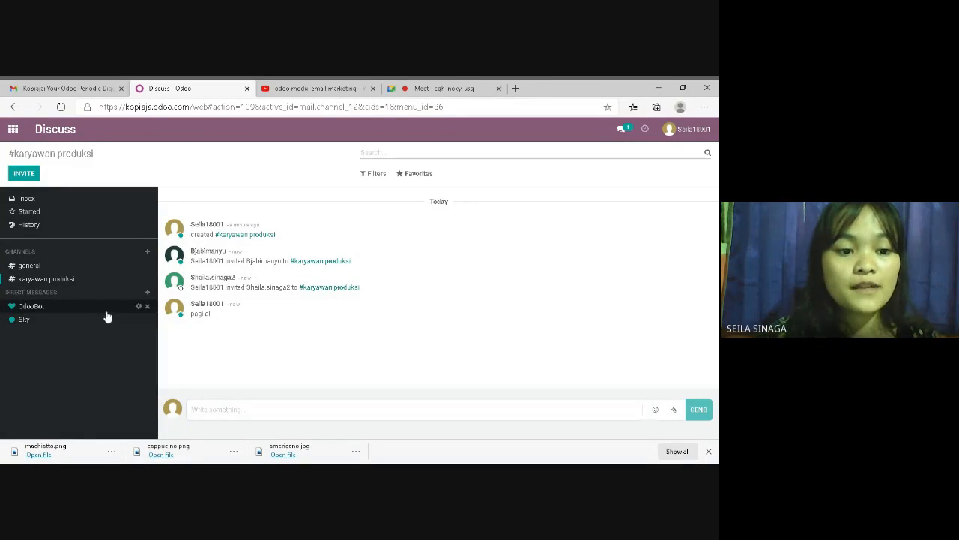
left_click(147, 292)
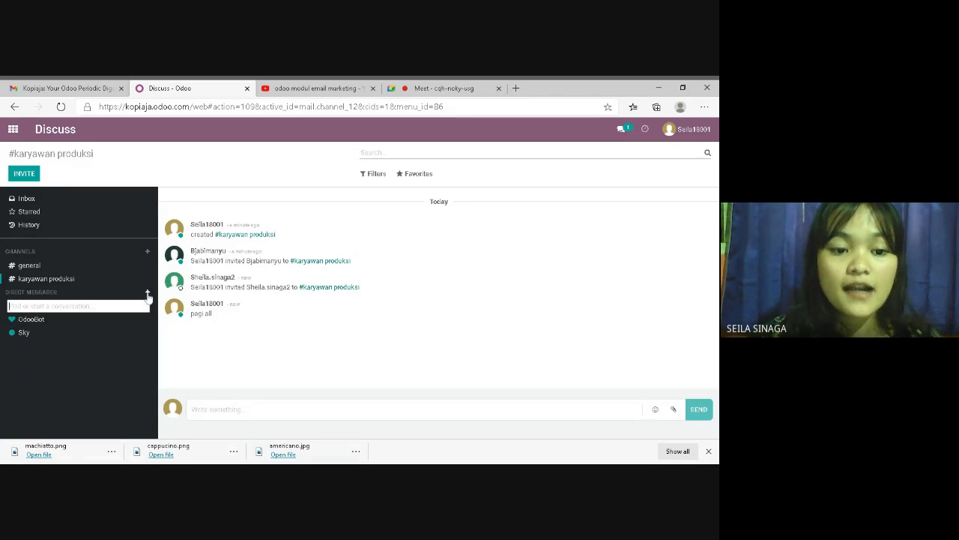
left_click(103, 339)
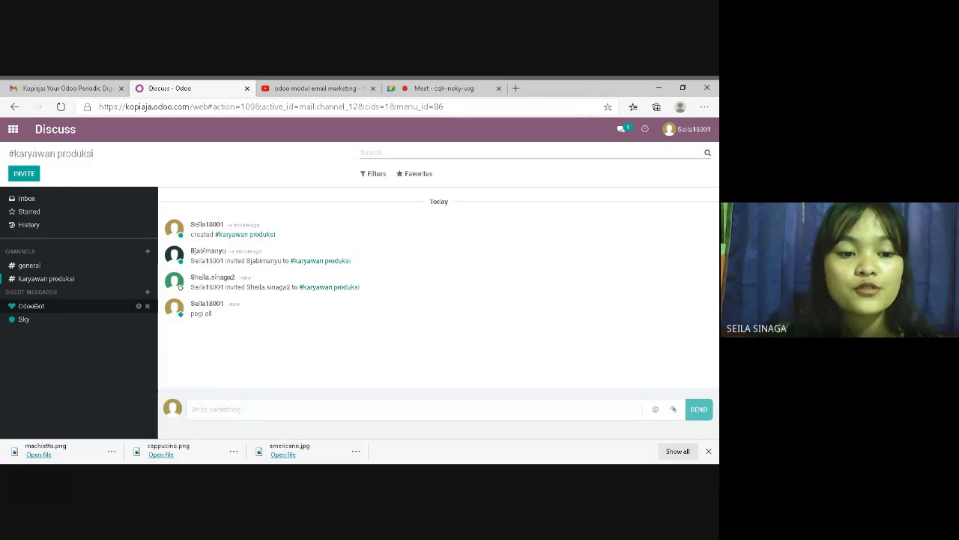
left_click(72, 310)
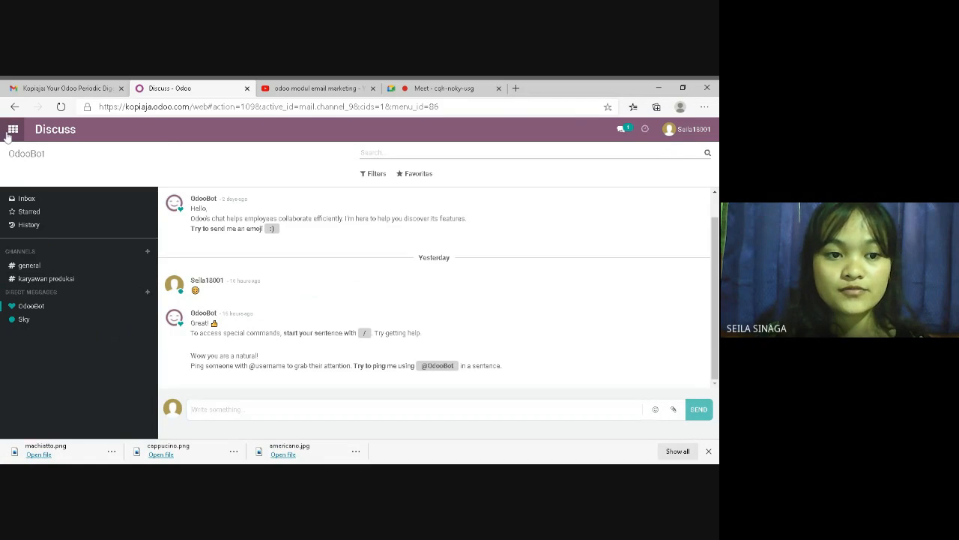
Go from the apps grid to the Email Marketing app's Mailings board
left_click(13, 129)
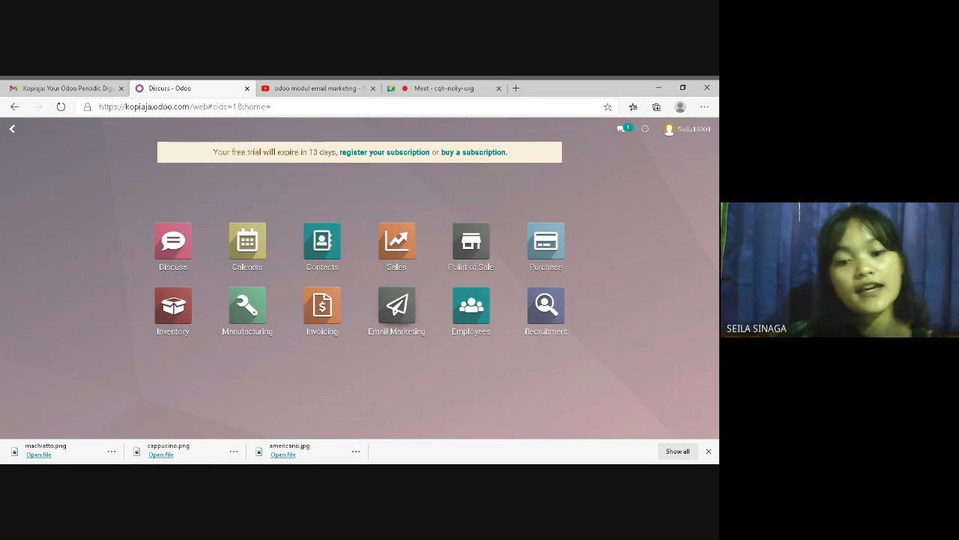
left_click(400, 317)
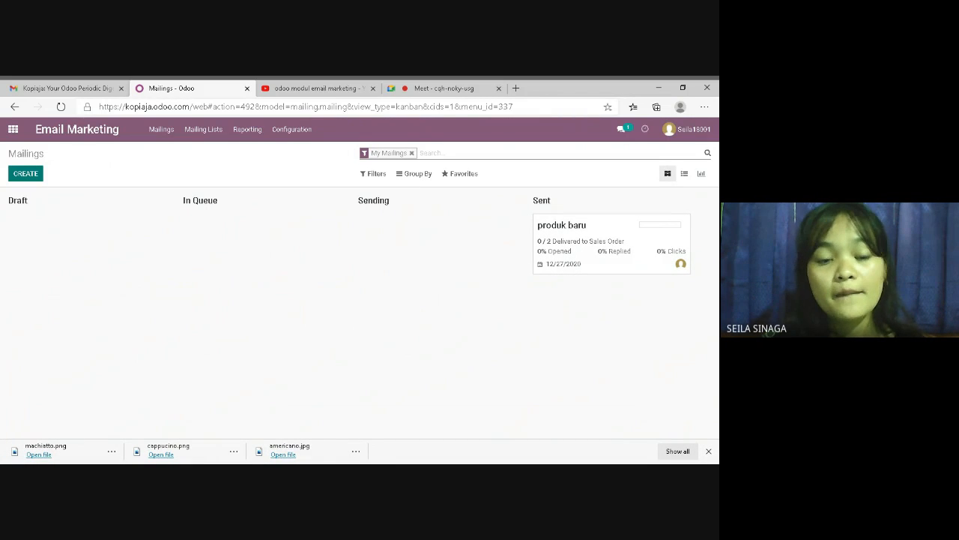
Create a new mailing with subject 'new sale' and preview text 'cak langsung!', dismissing the access error
left_click(25, 178)
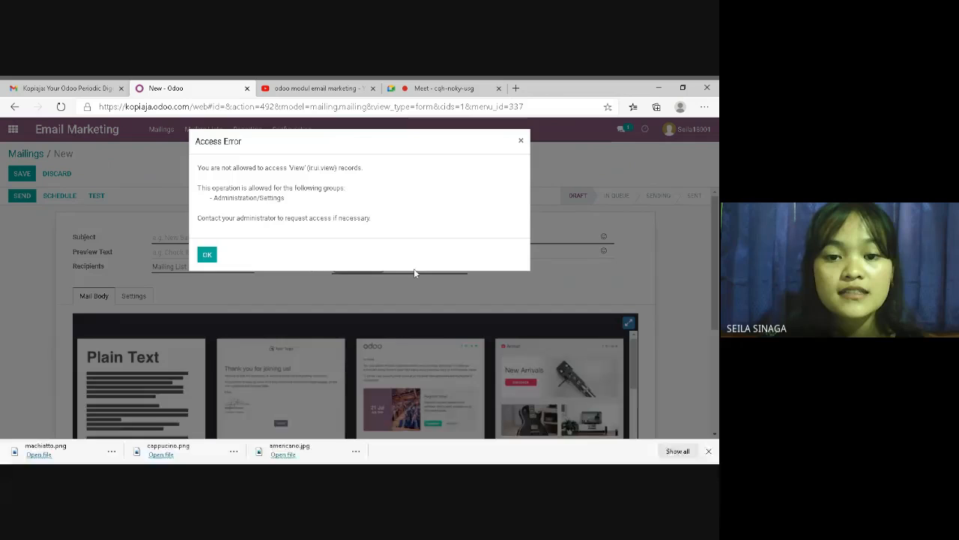
left_click(521, 141)
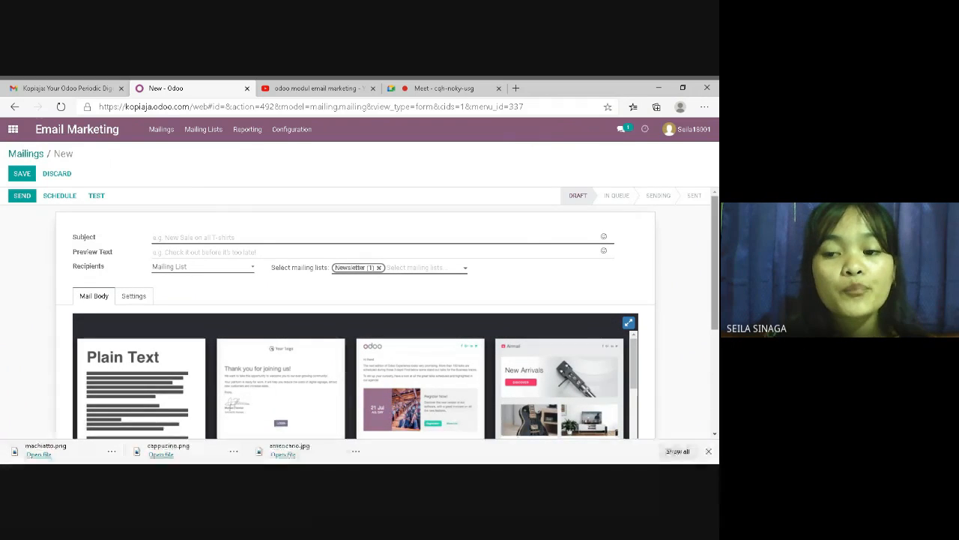
mouse_move(717, 254)
left_mouse_down()
mouse_move(717, 263)
mouse_move(717, 253)
left_mouse_up()
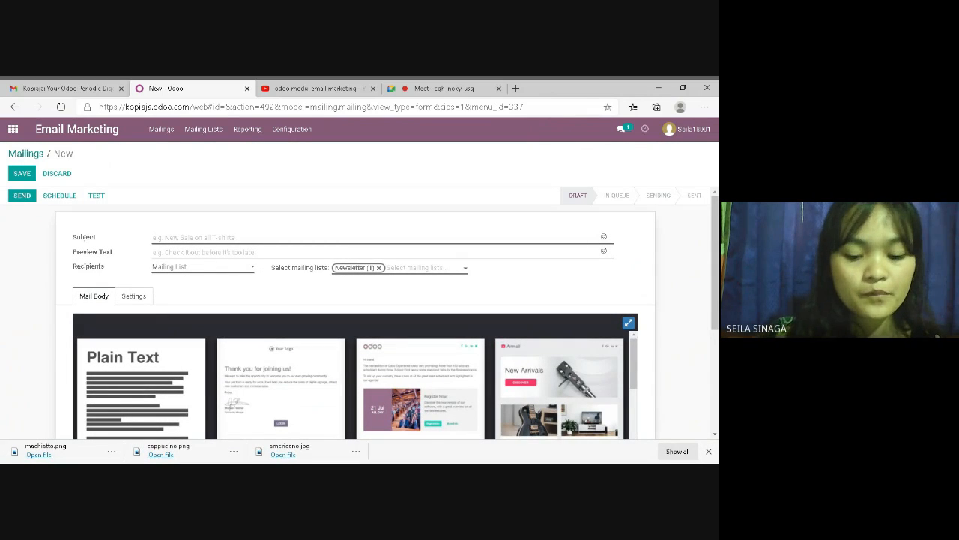
type("new")
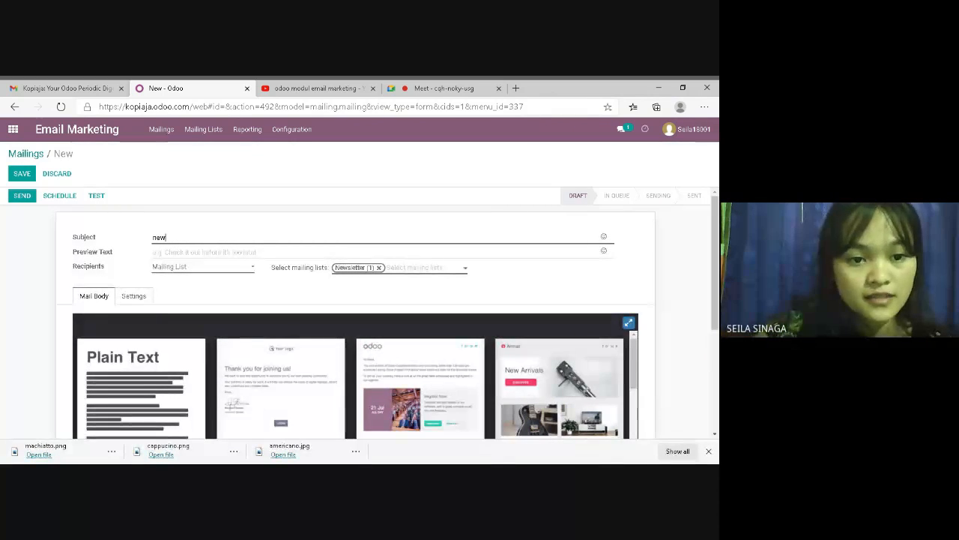
type(" sale")
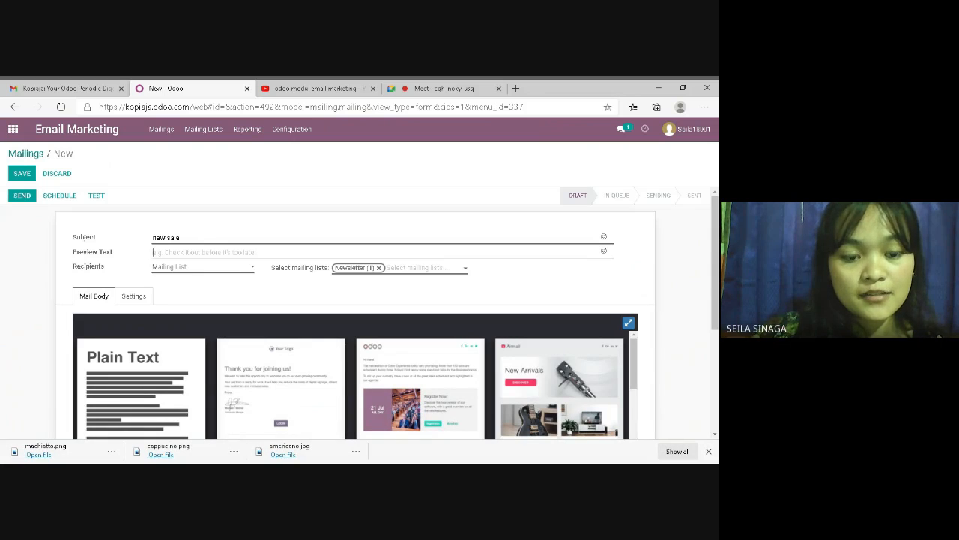
type("cak ")
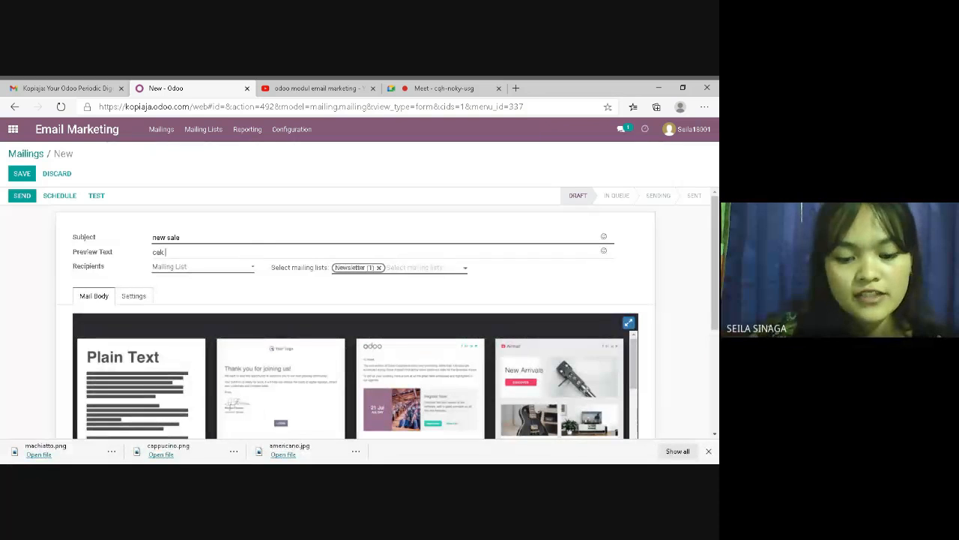
type("langsung")
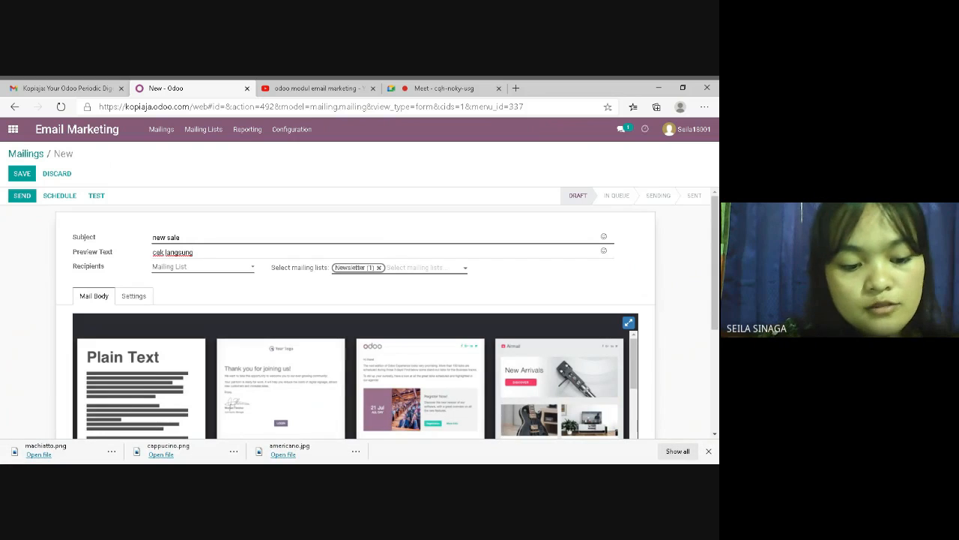
type("!")
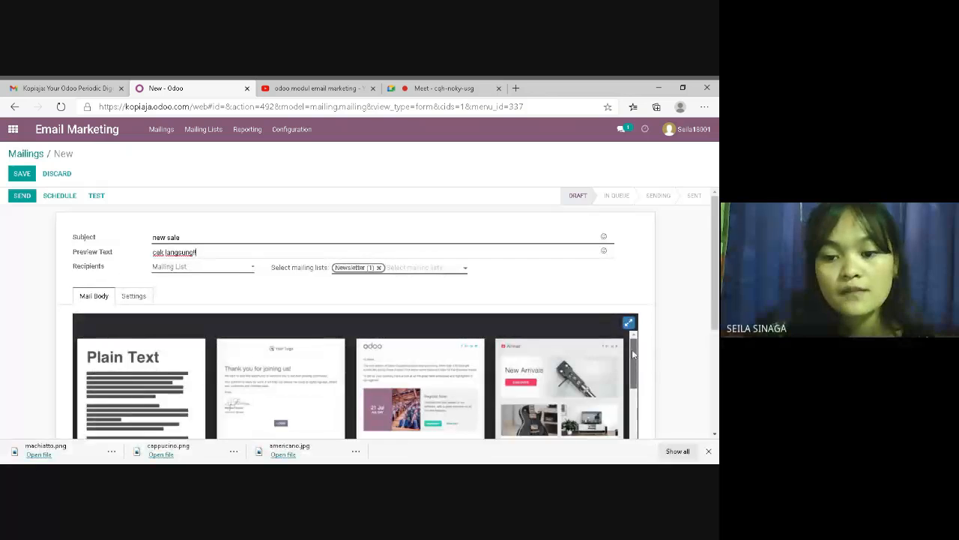
scroll(641, 370, "down", 1)
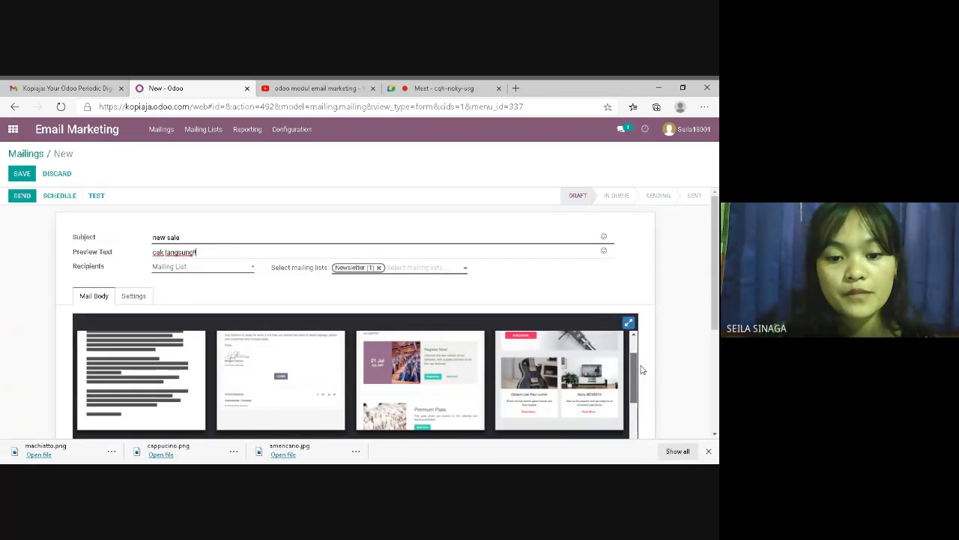
Choose the third template for the mail body and delete its intro paragraphs
left_click(383, 368)
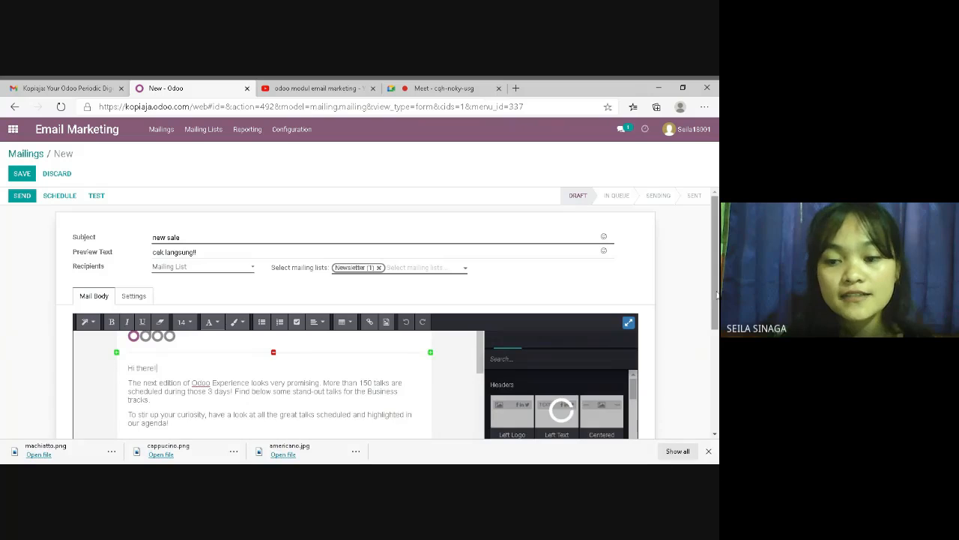
scroll(716, 295, "down", 3)
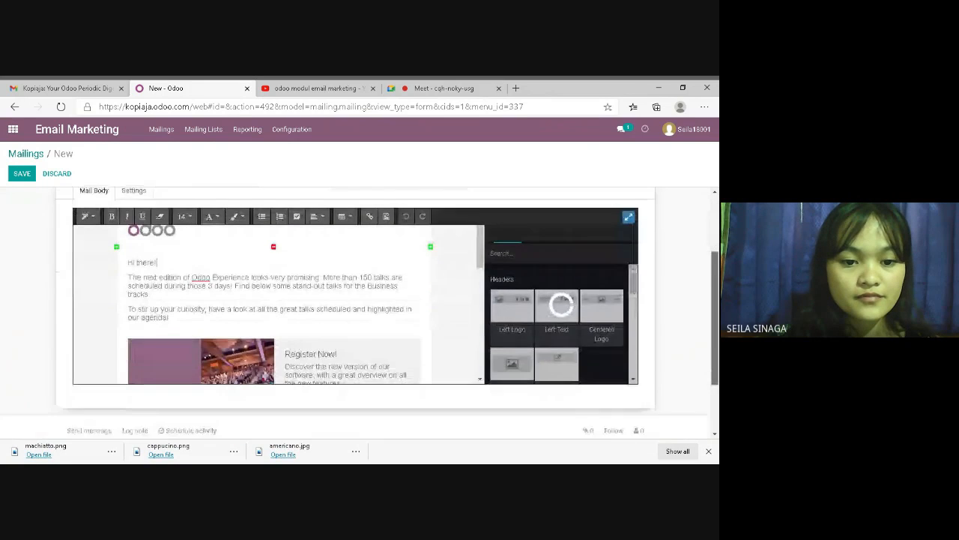
left_click_drag(716, 295, 716, 297)
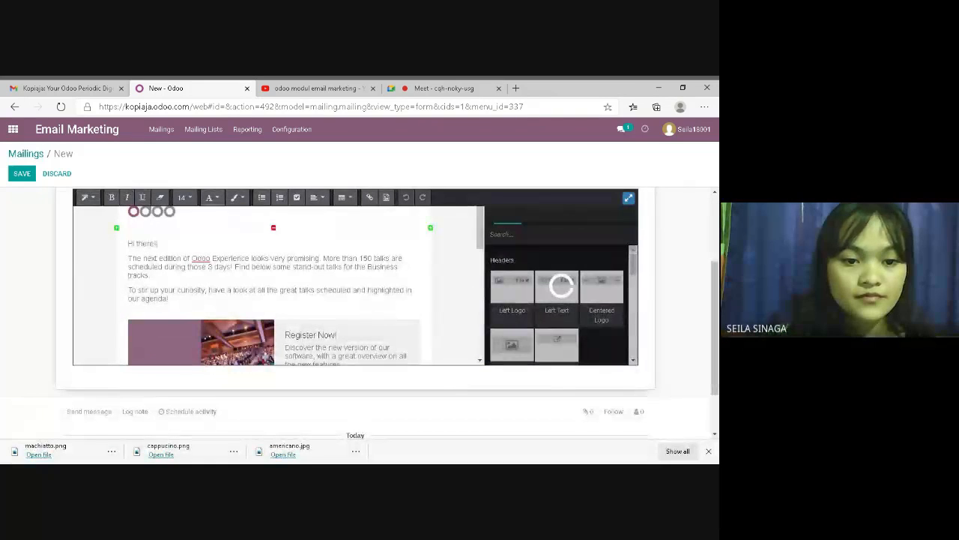
left_click_drag(157, 243, 109, 236)
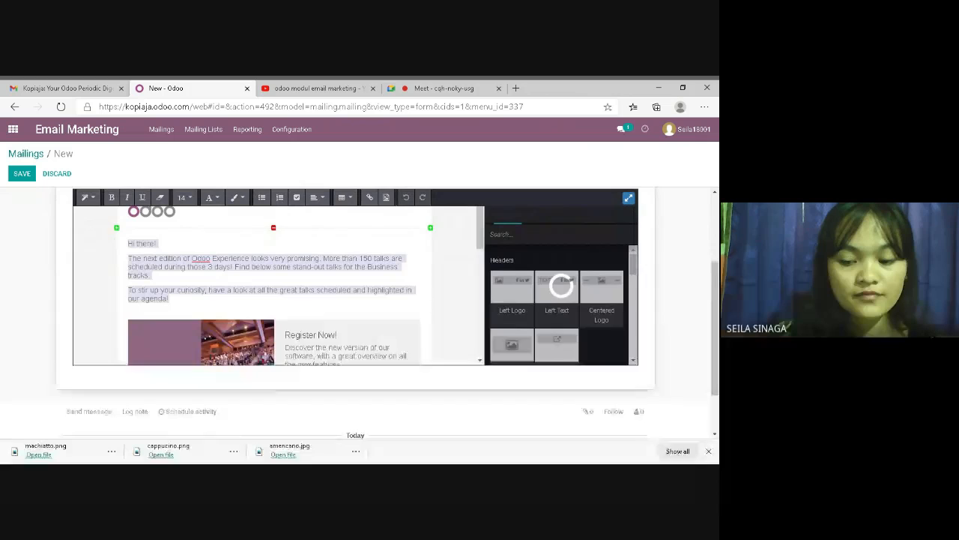
key("BackSpace")
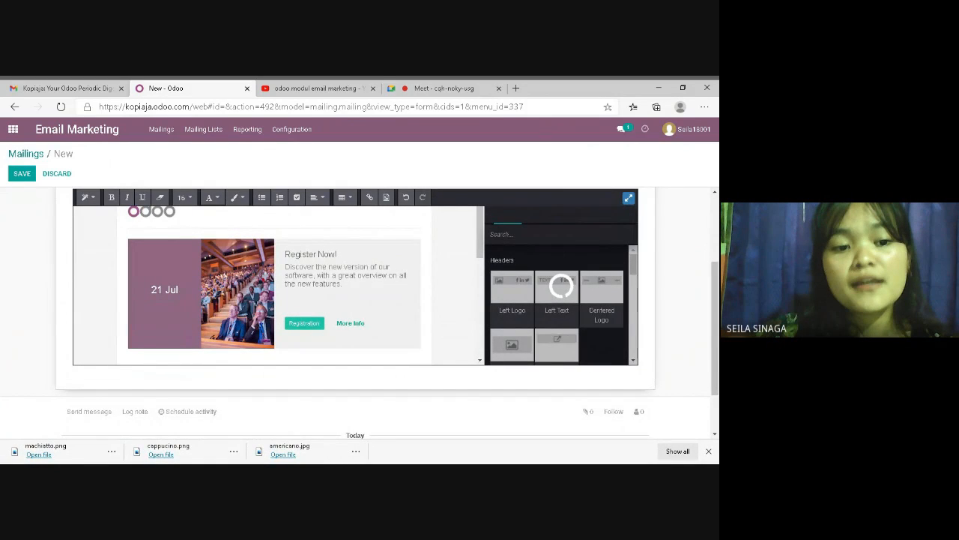
Type 'Halo pecinta kopi!!!', 'kopi aja punya banyak varian baru nihh' and 'jangan sampai ketinggalan dong ya.'
type("Hi")
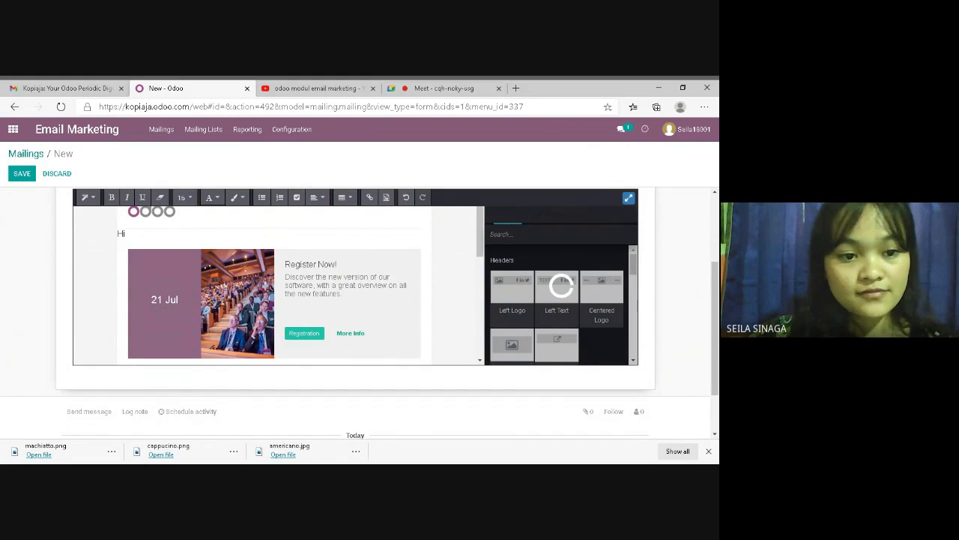
key("BackSpace")
type("alo p")
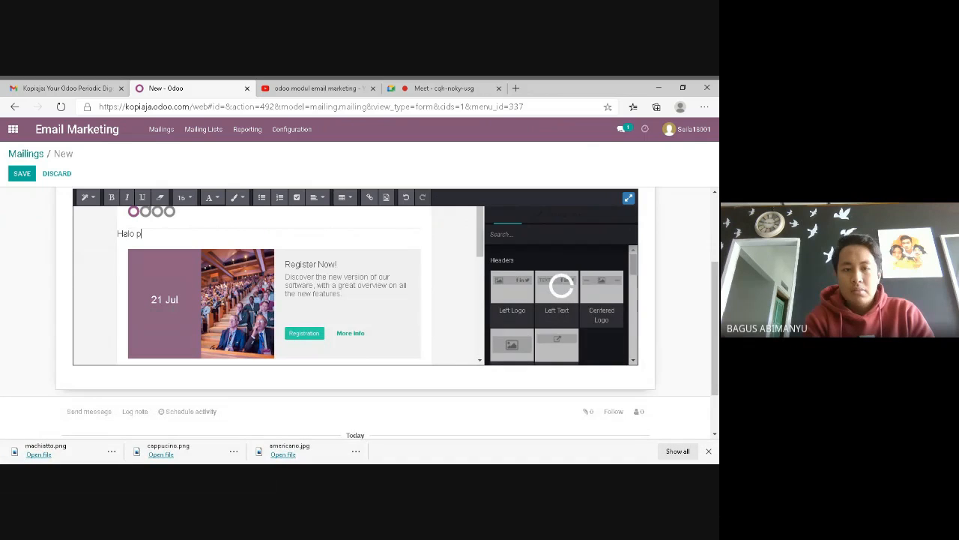
type("ecinta kopi")
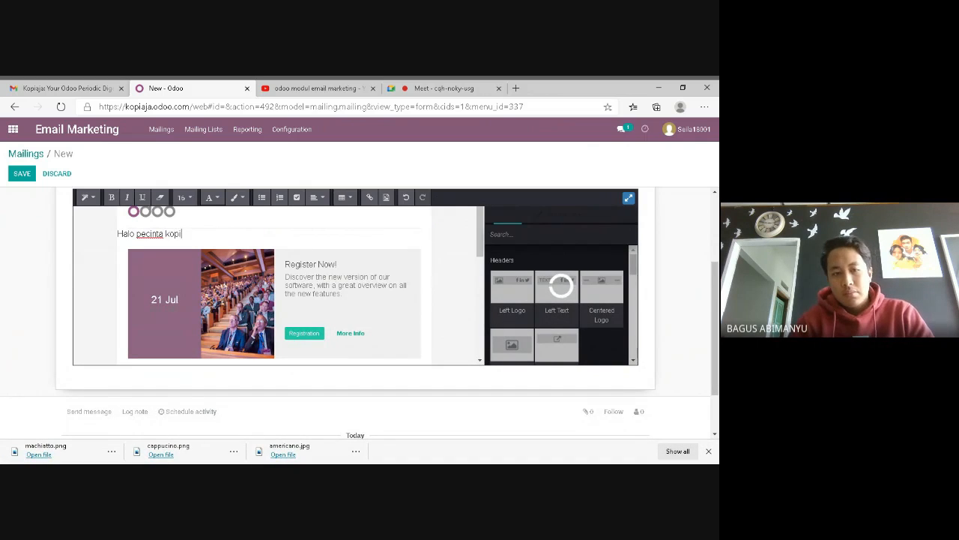
type("!!!")
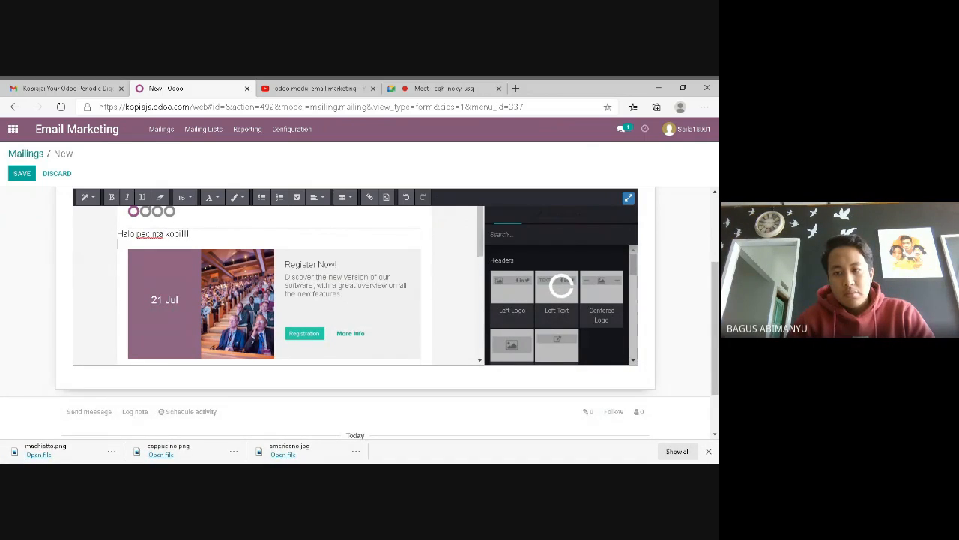
key("Return")
type("kopi aja punya")
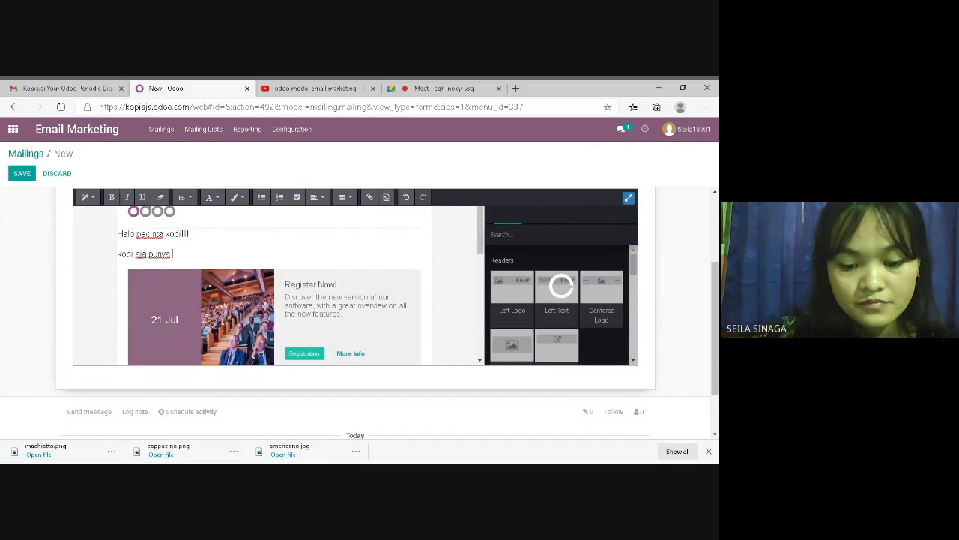
type(" bnyak")
key("BackSpace")
key("BackSpace")
key("BackSpace")
key("BackSpace")
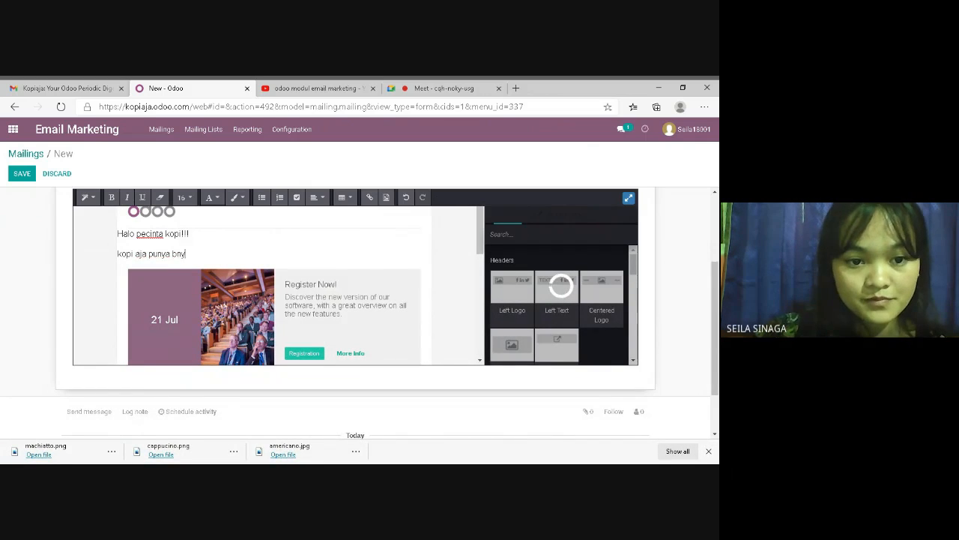
type("anyak varia")
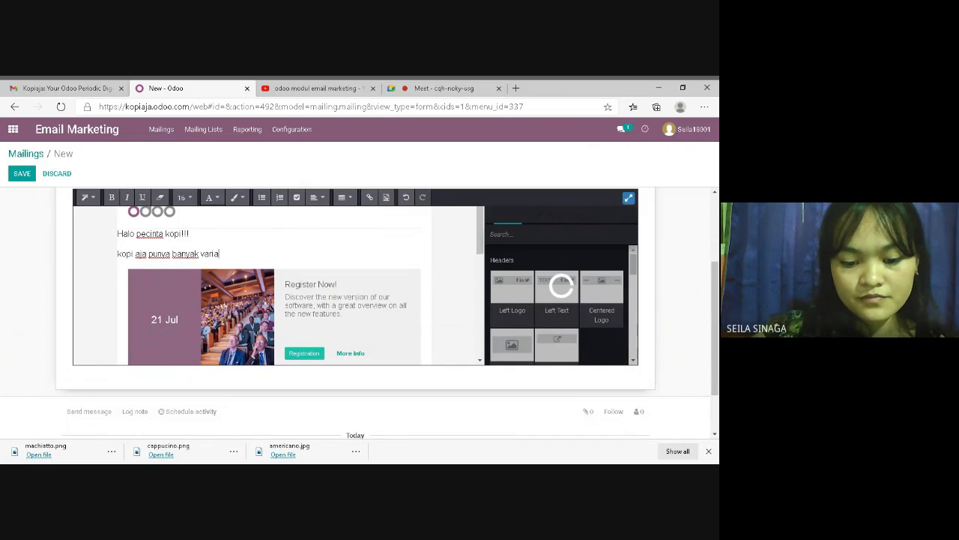
type("n baru nih")
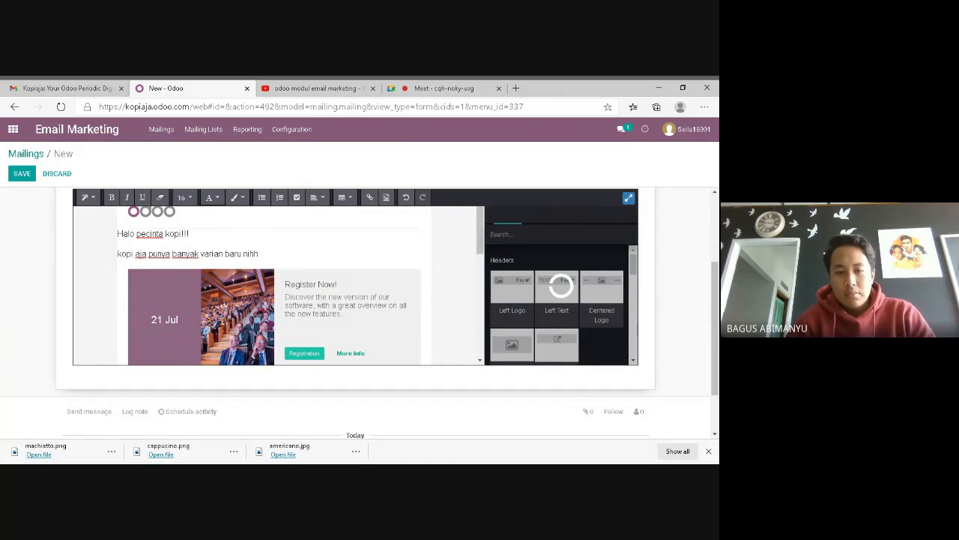
type("h")
key("Return")
type("jan")
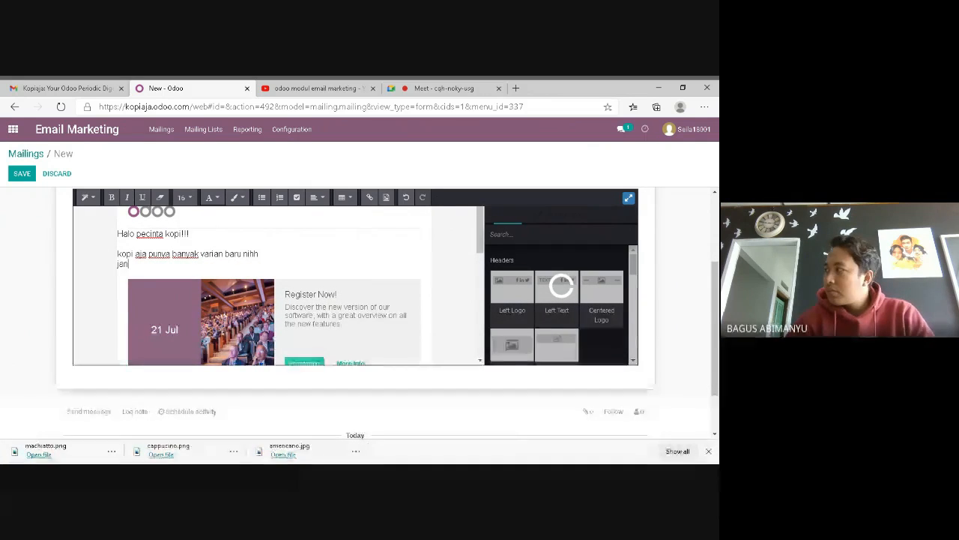
type("gan sampai ket")
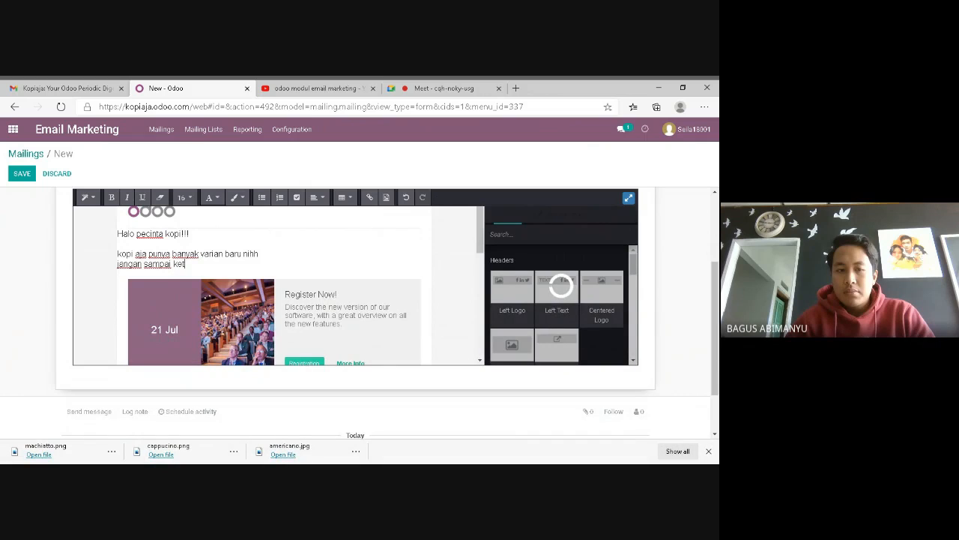
type("inggalan don")
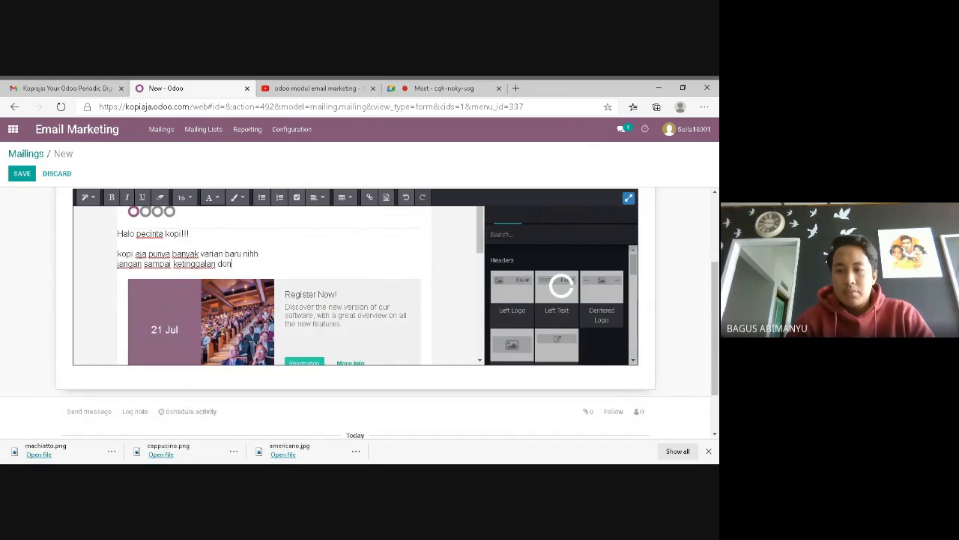
type("g ya.")
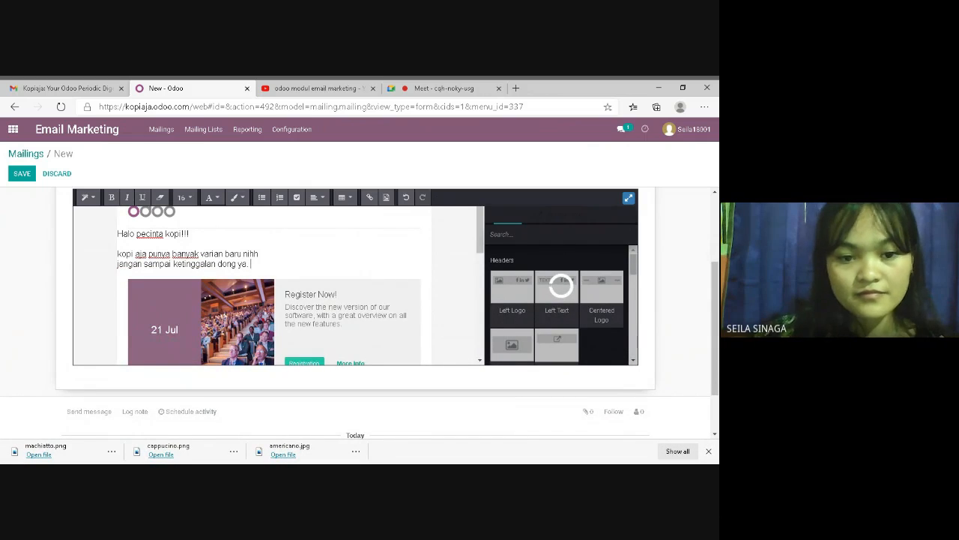
Remove the 21 Jul date from the purple block, leaving no extra line
scroll(488, 258, "down", 1)
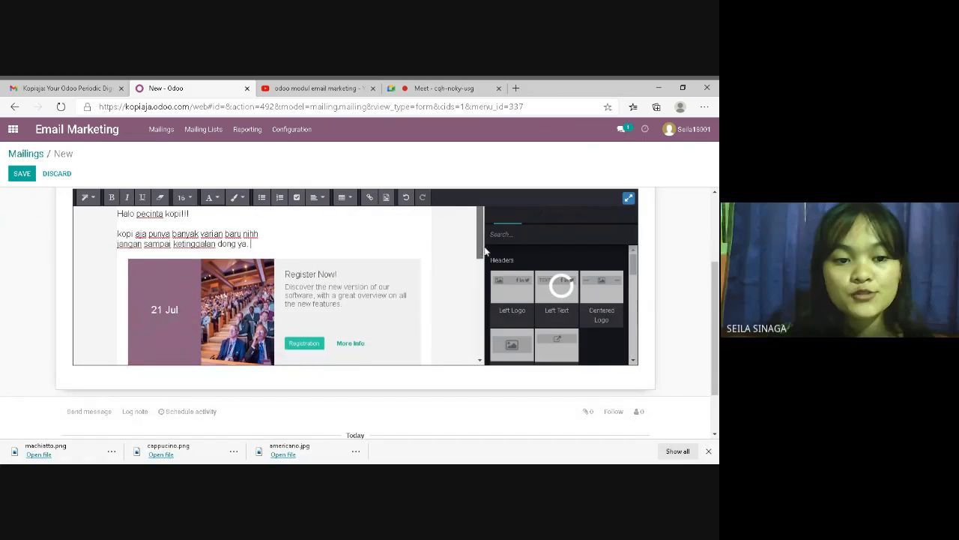
scroll(492, 260, "down", 1)
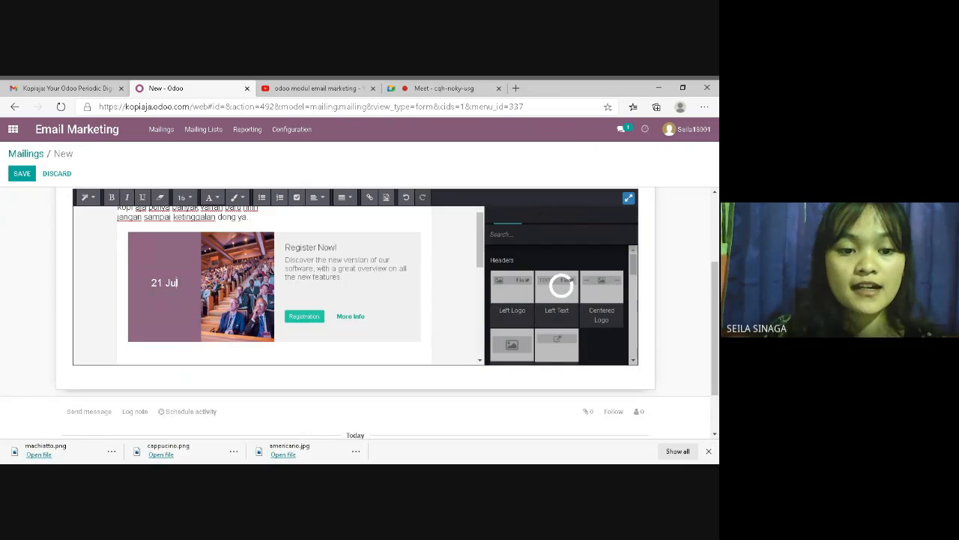
key("BackSpace")
key("BackSpace")
key("BackSpace")
key("BackSpace")
key("BackSpace")
key("BackSpace")
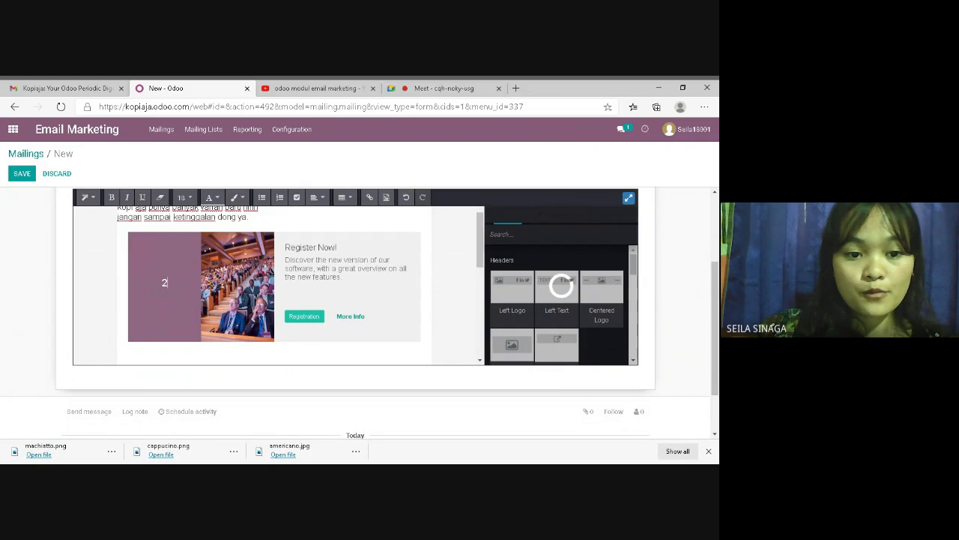
type("Pr")
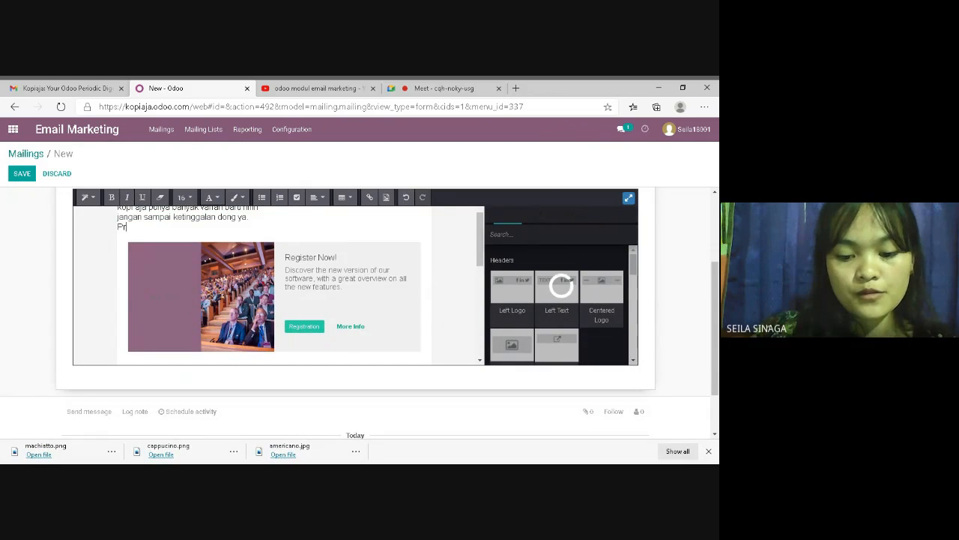
type("omo")
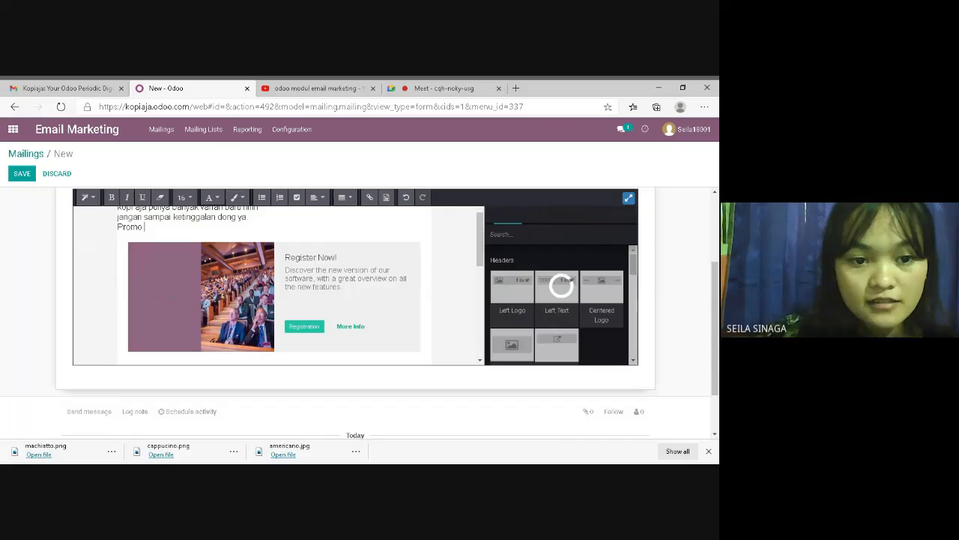
left_click(142, 226)
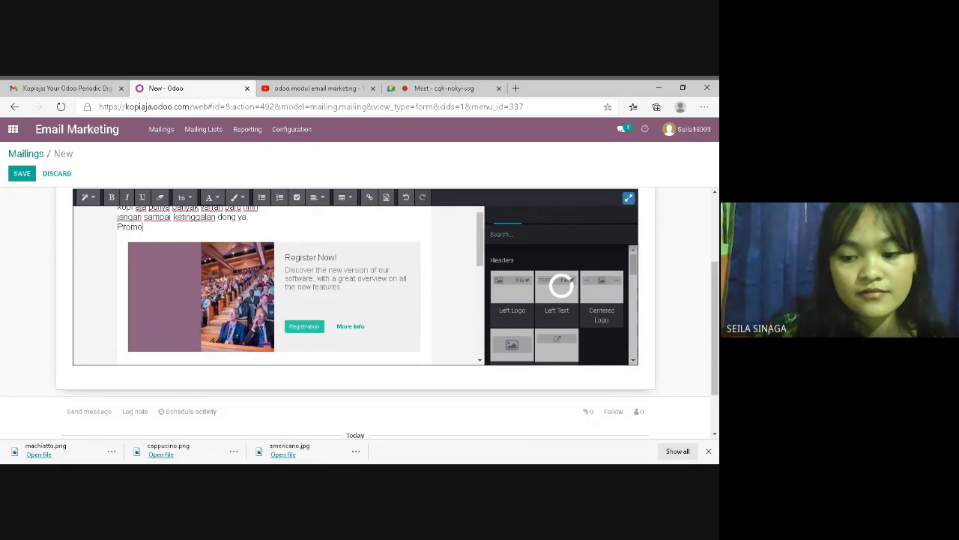
key("BackSpace")
key("BackSpace")
key("BackSpace")
key("BackSpace")
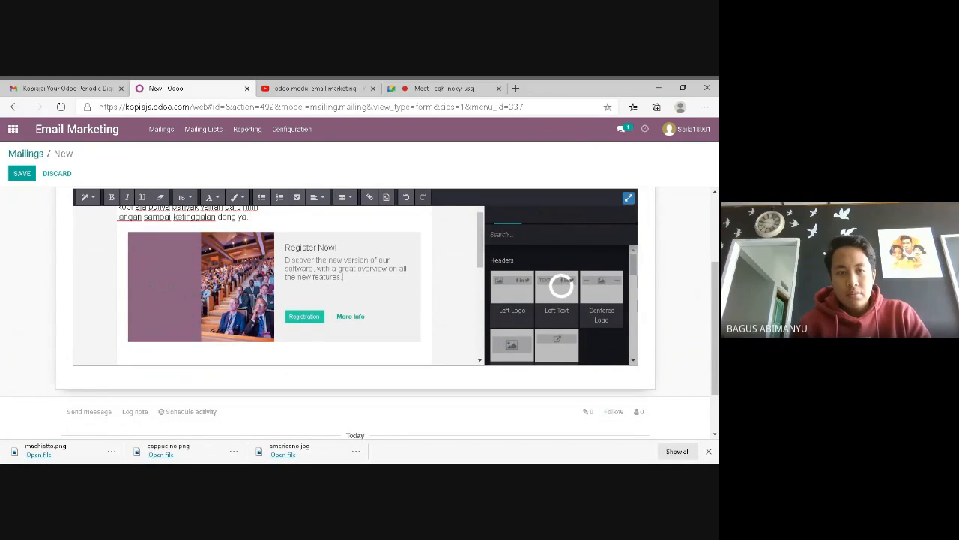
Replace the Register Now! description with 'Jangan sampai kehabisan'
triple_click(344, 268)
key("BackSpace")
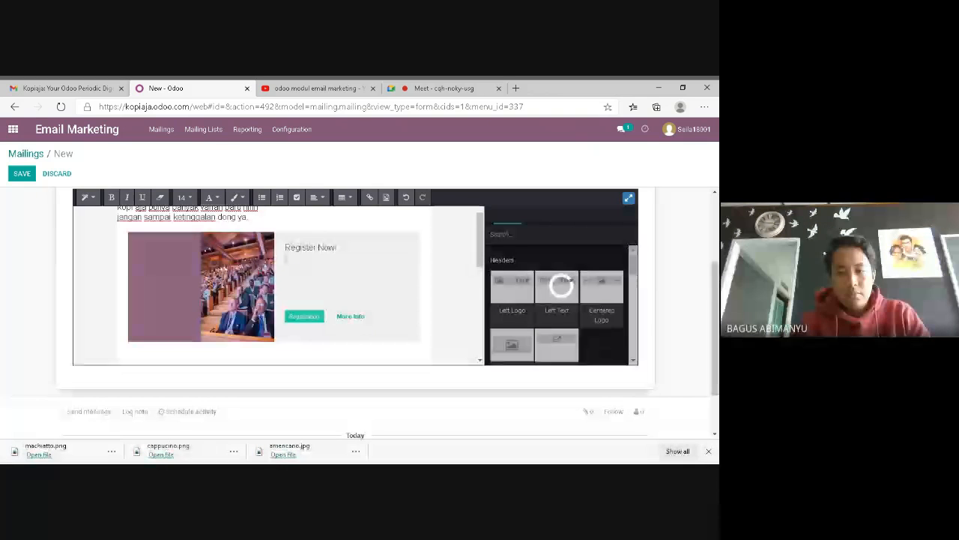
type("Jan")
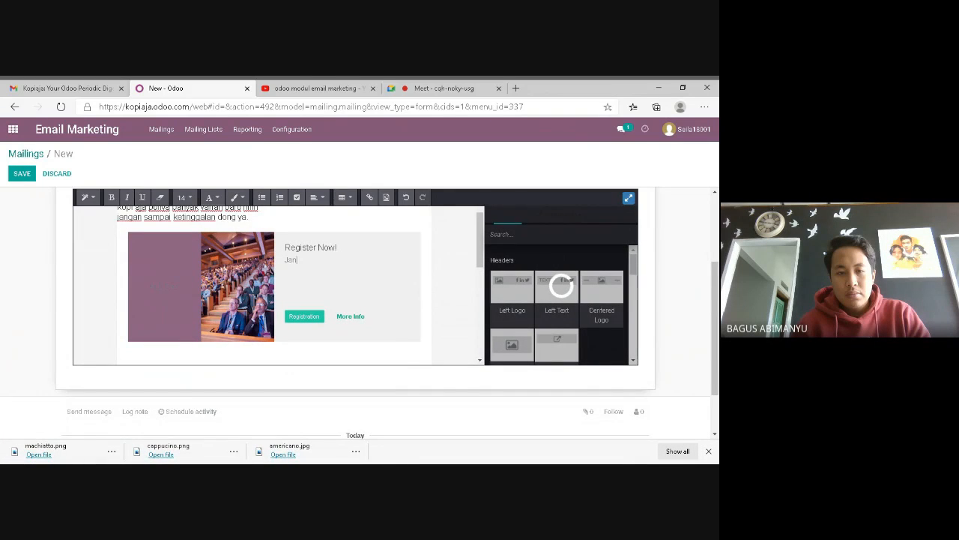
type("gan sampai kehabisan")
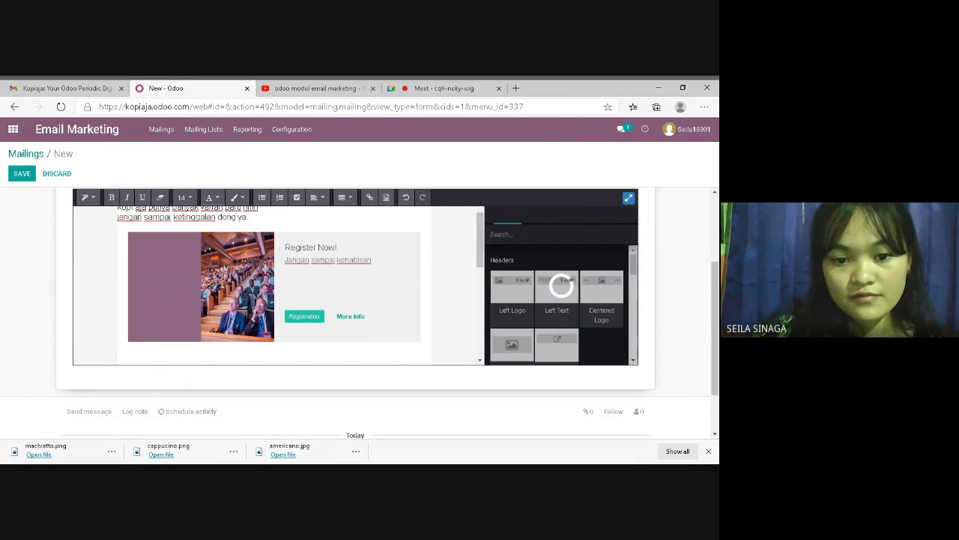
Replace the crowd photo in the Register Now! block with an uploaded coffee cup image
left_click(238, 287)
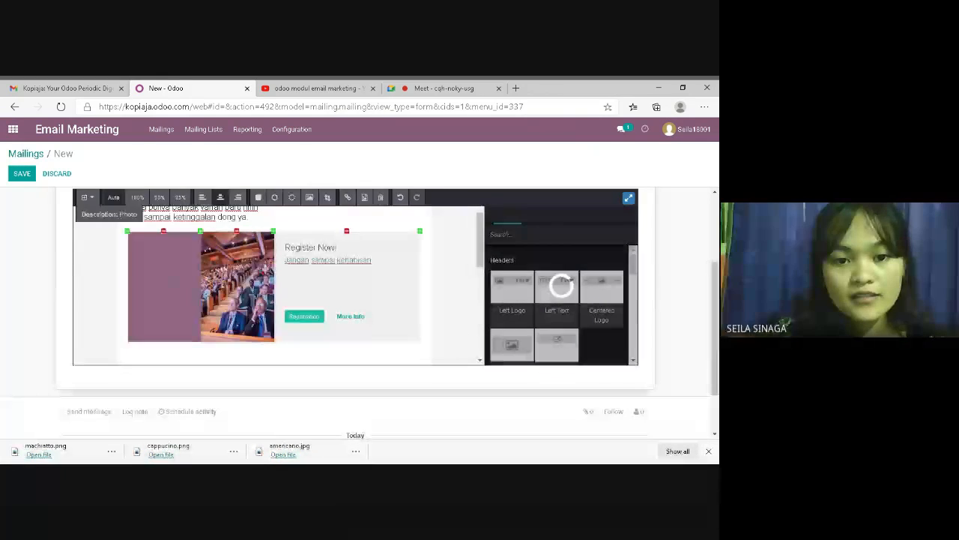
left_click(365, 198)
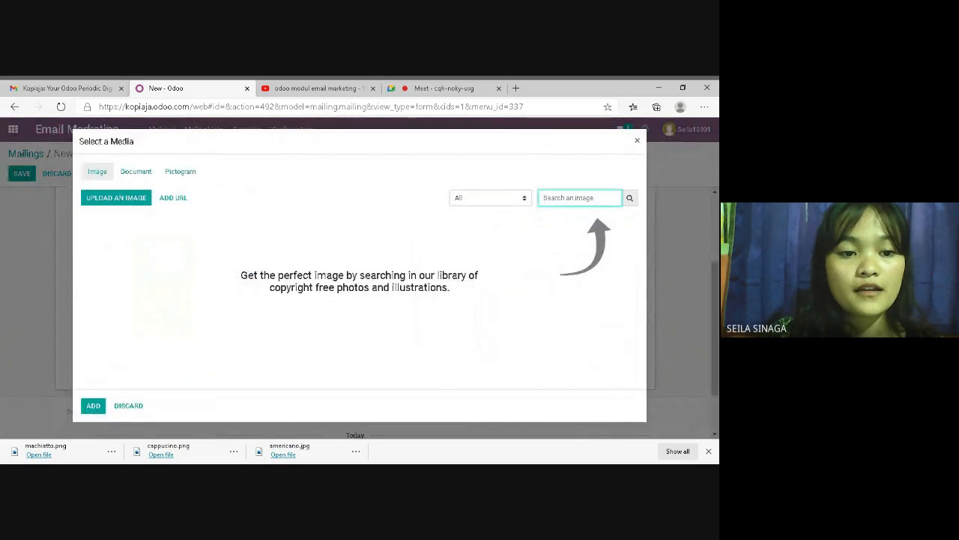
left_click(118, 198)
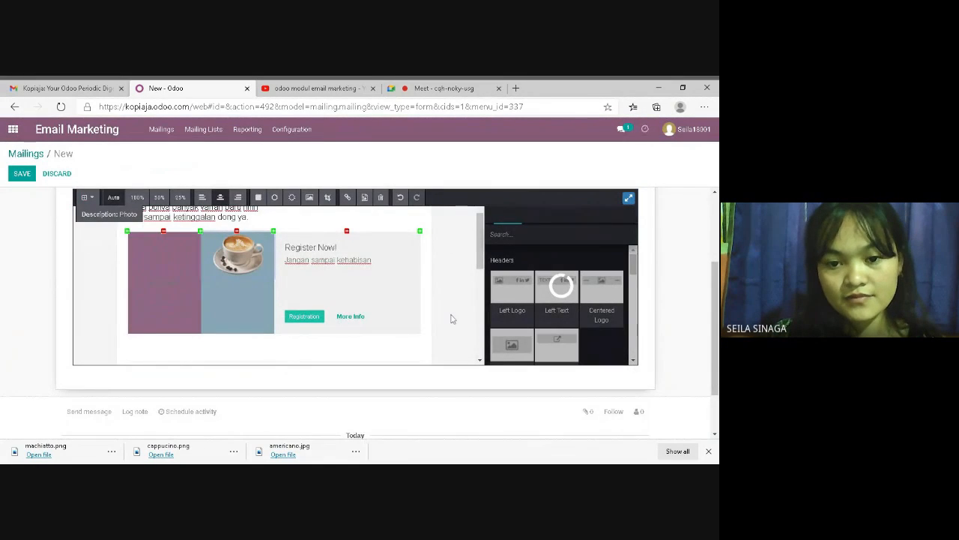
left_click(451, 319)
left_click_drag(481, 258, 482, 299)
Replace the Premium Pass block's image with the uploaded machiatto coffee picture
left_click(211, 305)
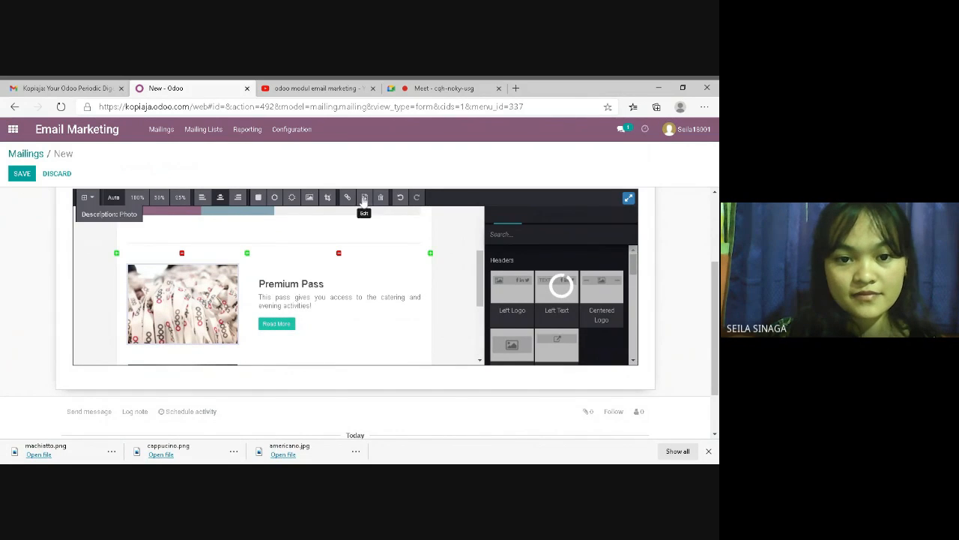
left_click(365, 198)
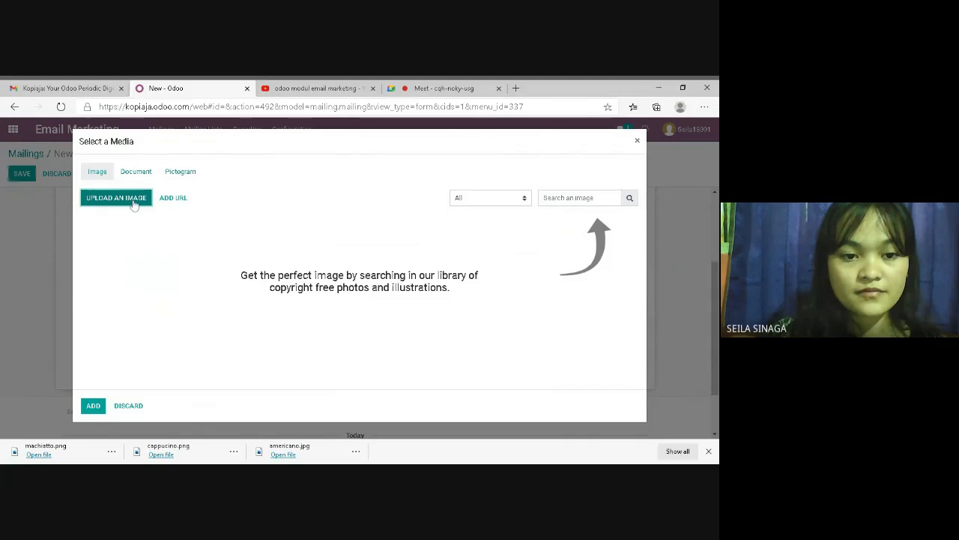
left_click(134, 205)
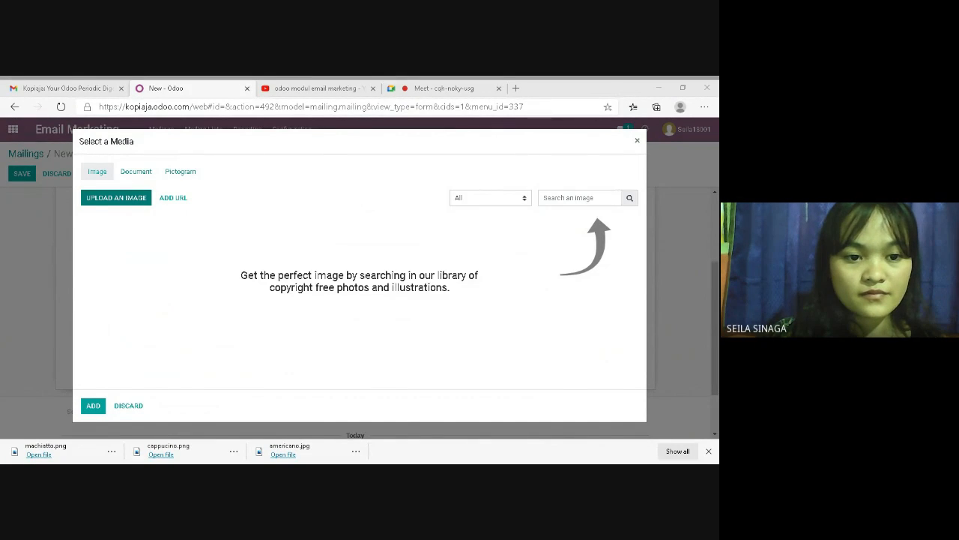
double_click(328, 311)
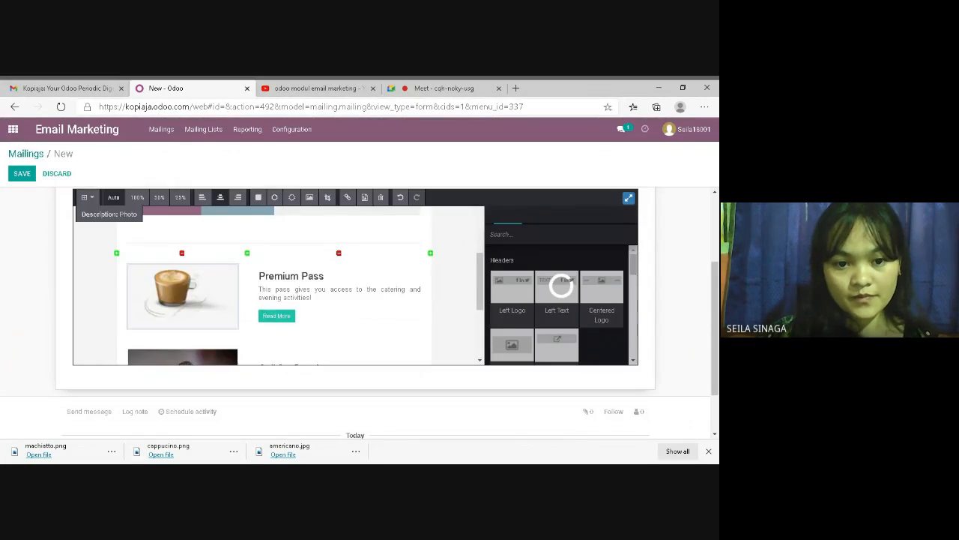
Rename the Premium Pass heading to 'Machiatto'
left_click_drag(324, 276, 259, 276)
key("BackSpace")
type("Machiatto")
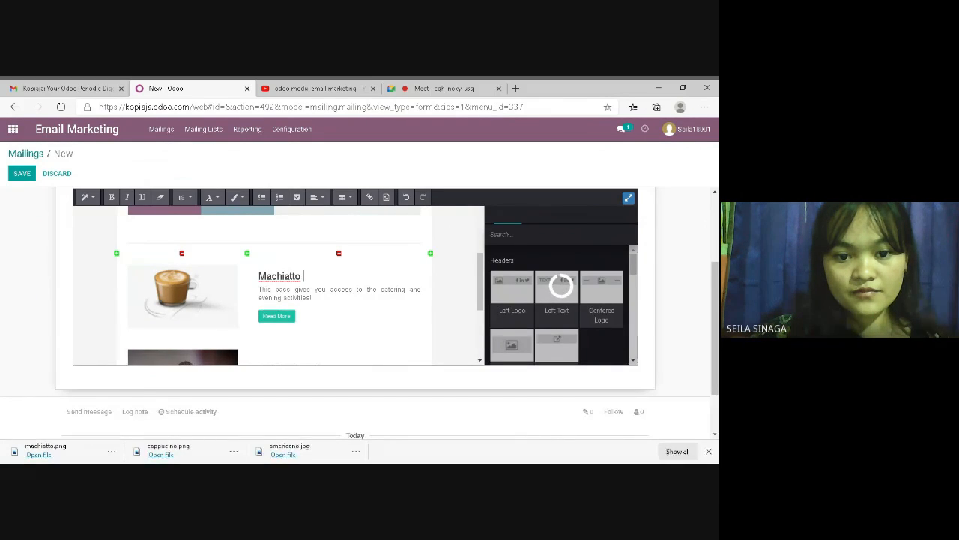
left_click_drag(483, 281, 486, 319)
left_click(225, 279)
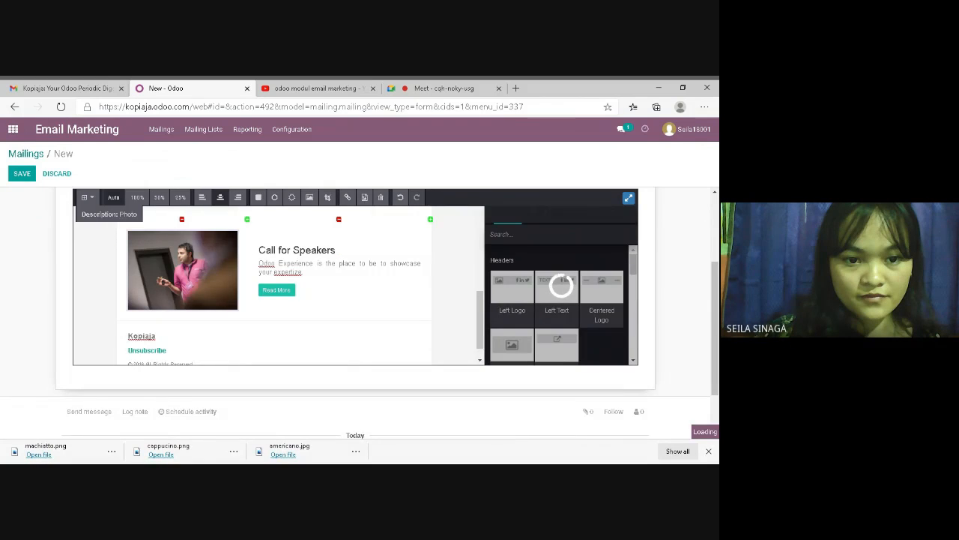
Put the americano.jpg coffee cup image into the Call for Speakers block
left_click(116, 202)
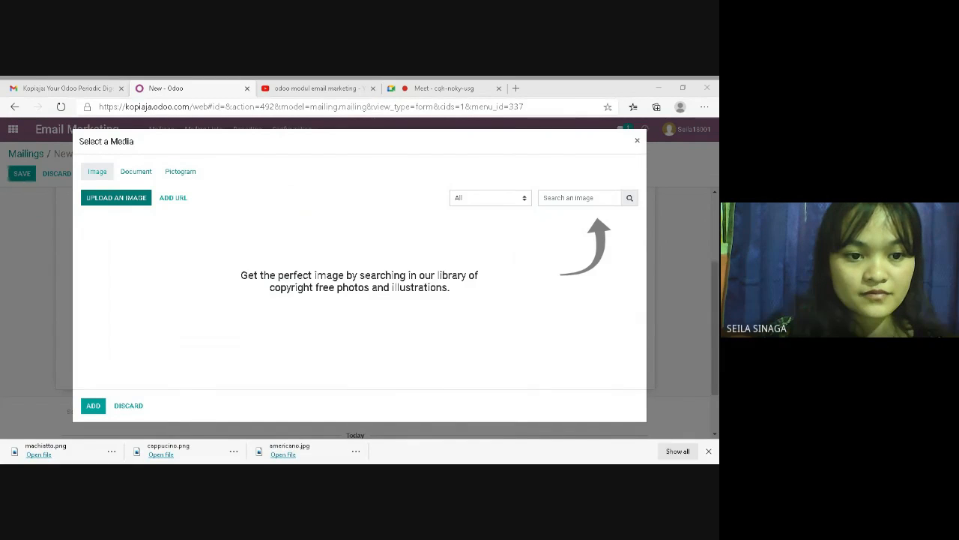
left_click(382, 340)
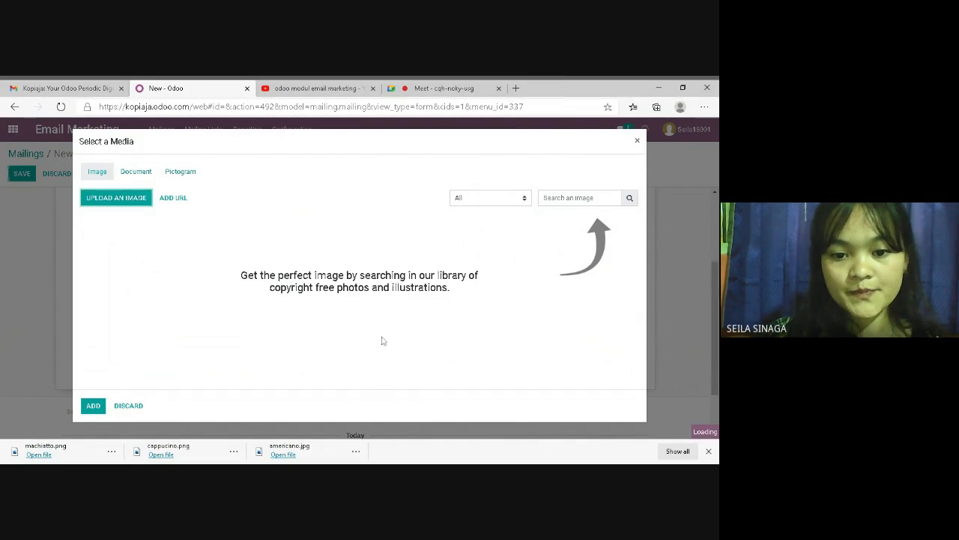
key("Delete")
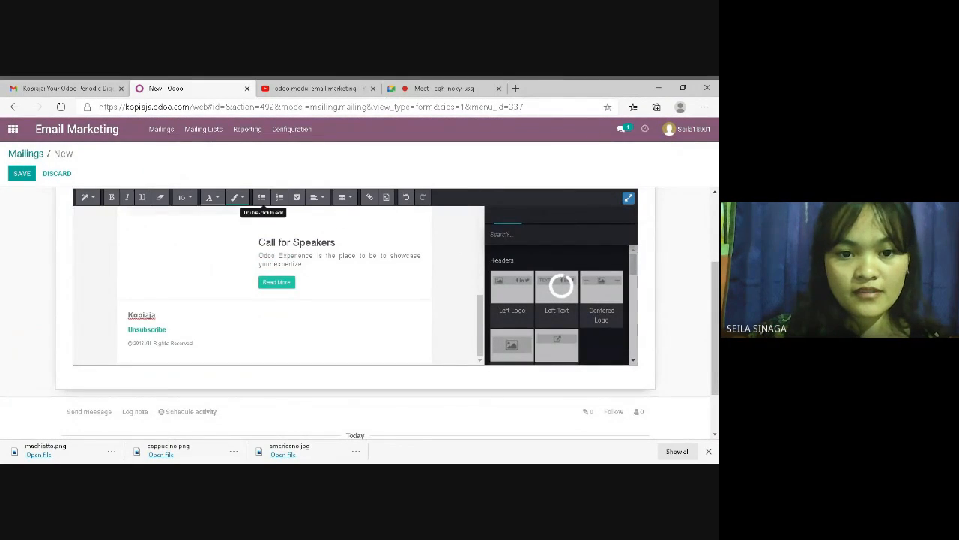
left_click_drag(480, 310, 480, 297)
left_click(183, 302)
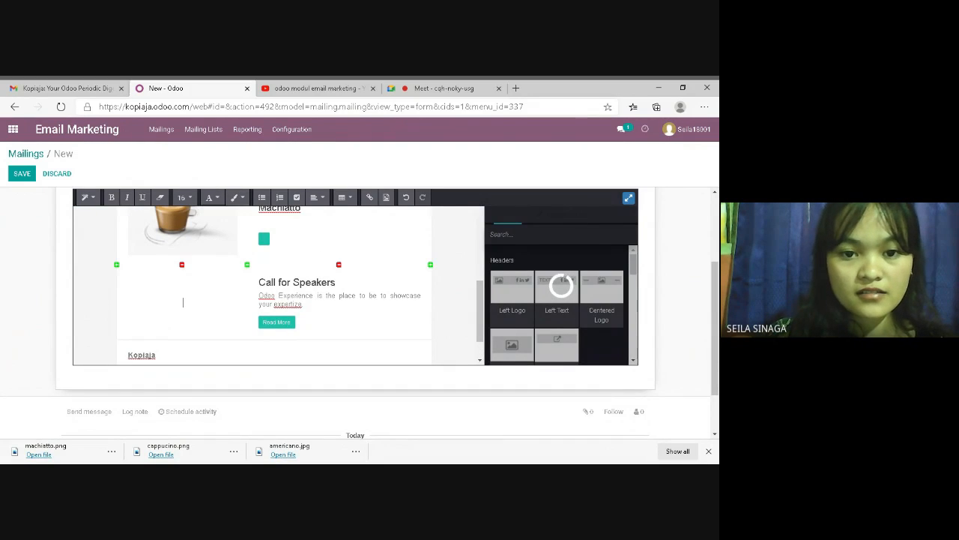
left_click(384, 198)
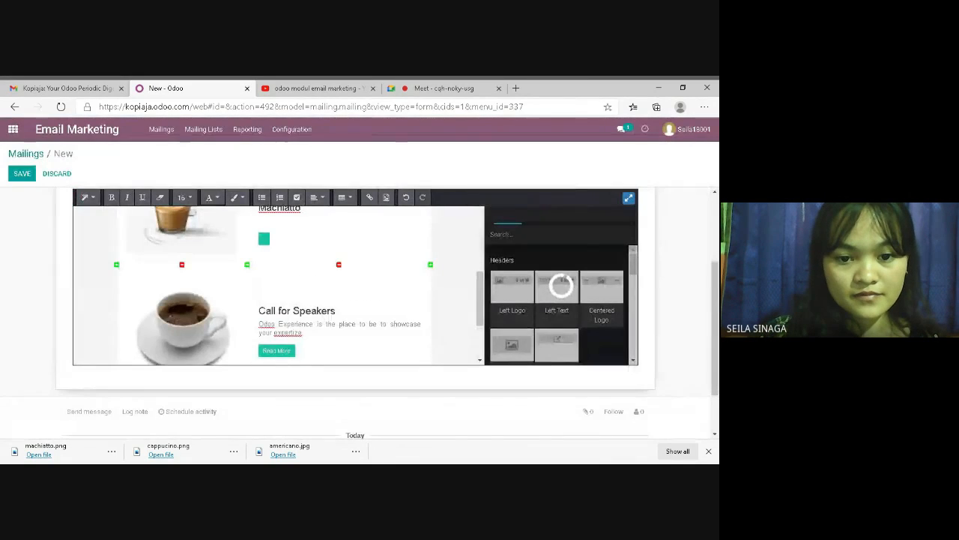
Retitle the block 'Americano' and delete its description paragraph
key("BackSpace")
key("BackSpace")
key("BackSpace")
key("BackSpace")
key("BackSpace")
key("BackSpace")
key("BackSpace")
key("BackSpace")
key("BackSpace")
key("BackSpace")
key("BackSpace")
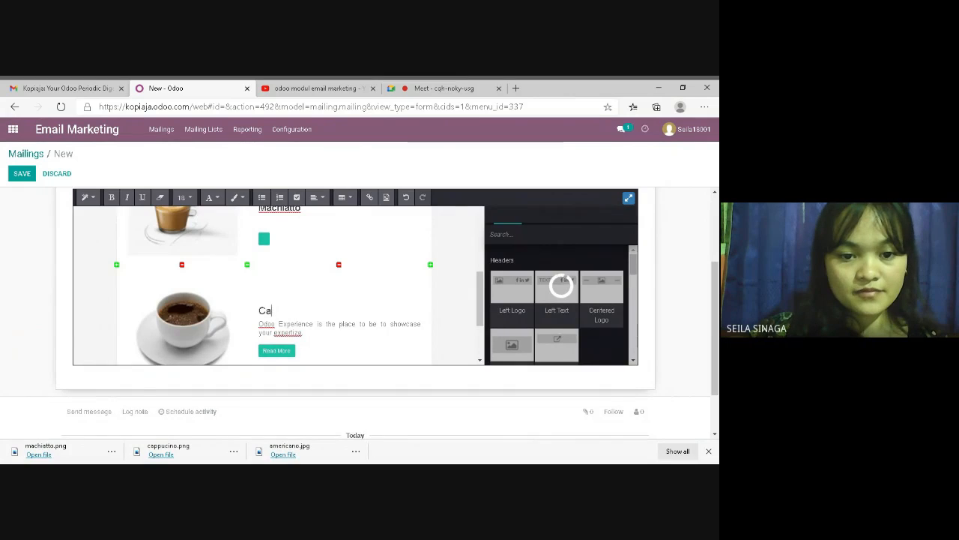
type("Ameri")
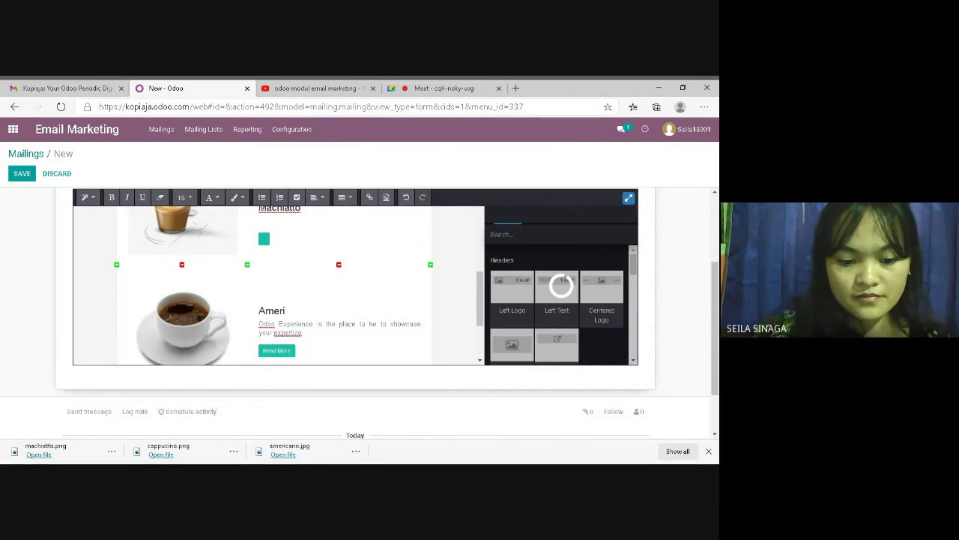
type("cano")
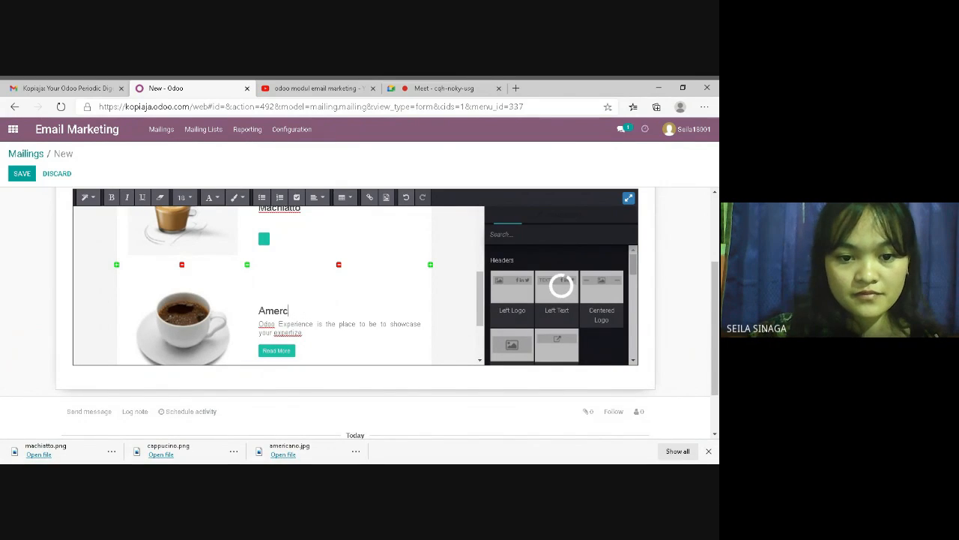
key("BackSpace")
type("icano")
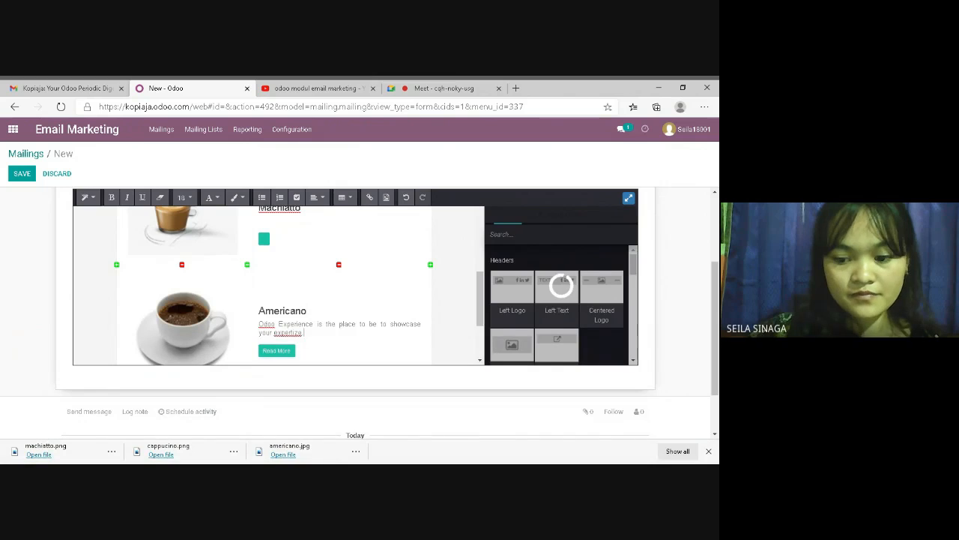
left_click_drag(303, 332, 259, 324)
key("BackSpace")
left_click_drag(481, 303, 479, 236)
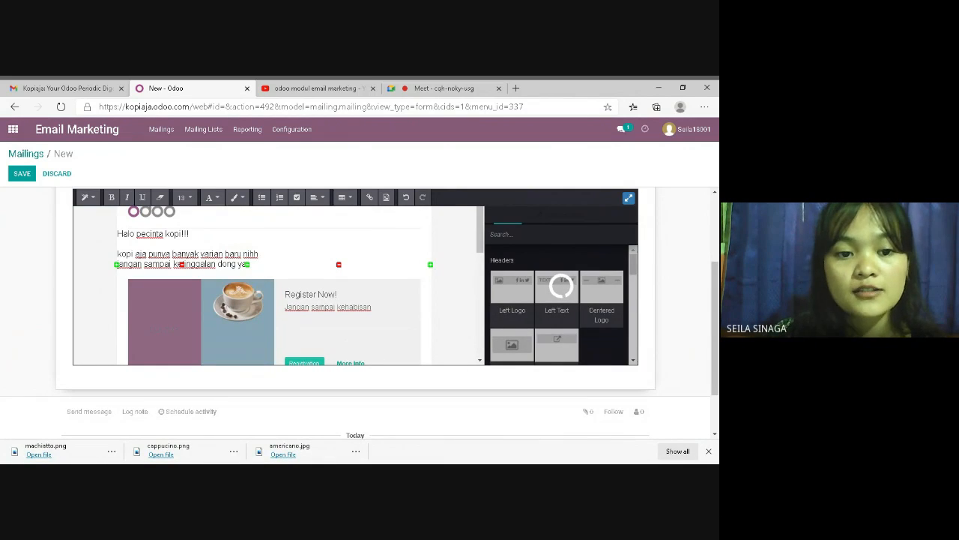
Save the 'new sale' mailing and scroll through its finished coffee-themed body
left_click(460, 277)
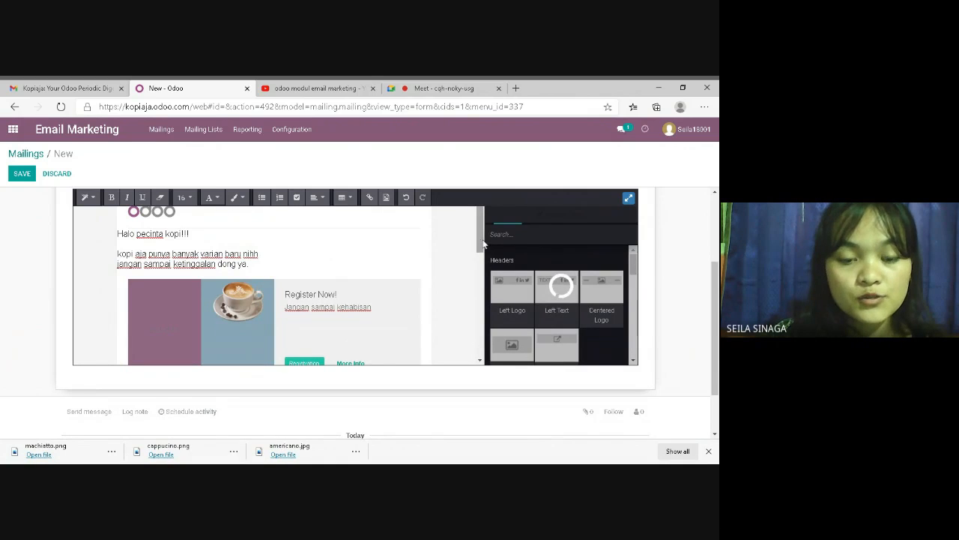
mouse_move(483, 244)
left_mouse_down()
mouse_move(488, 326)
mouse_move(479, 238)
left_mouse_up()
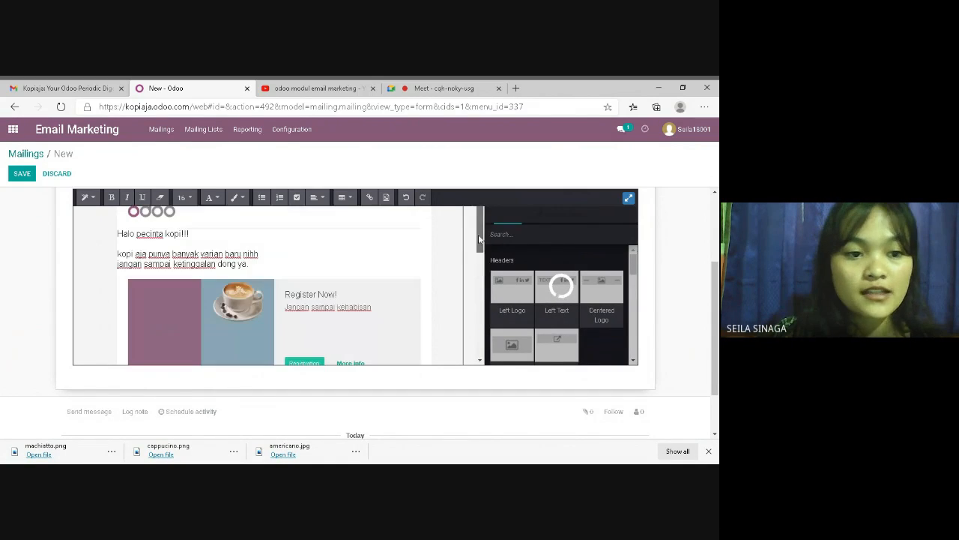
left_click(21, 174)
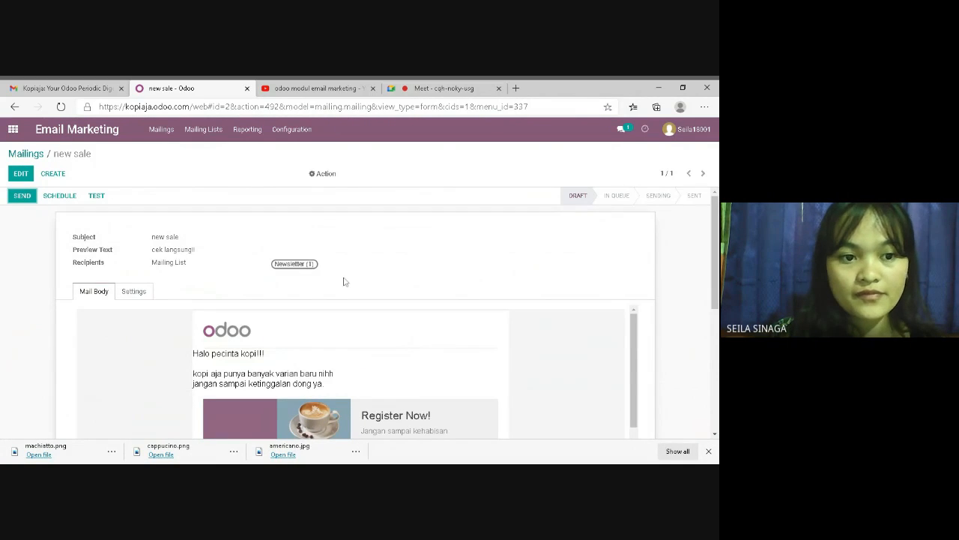
scroll(714, 255, "down", 2)
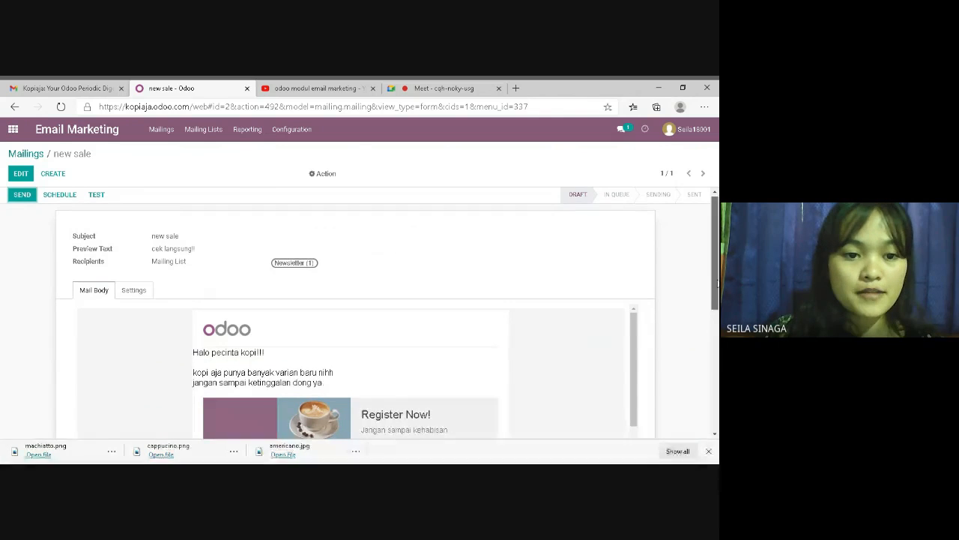
scroll(359, 313, "down", 3)
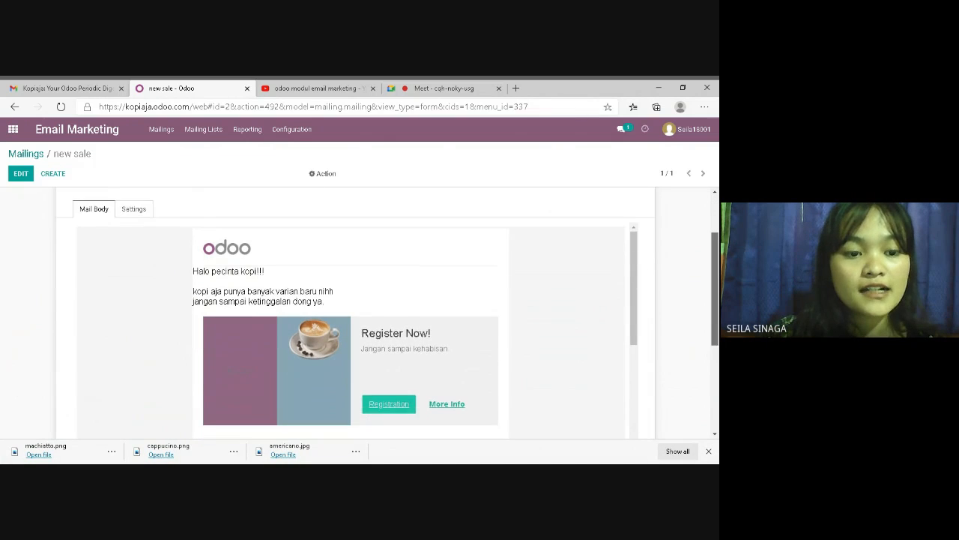
scroll(712, 335, "down", 2)
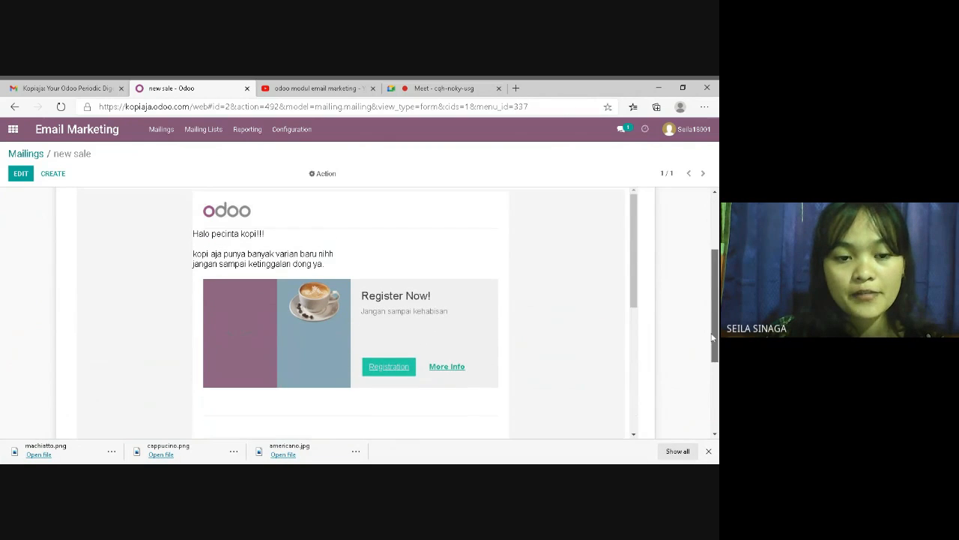
scroll(712, 335, "down", 2)
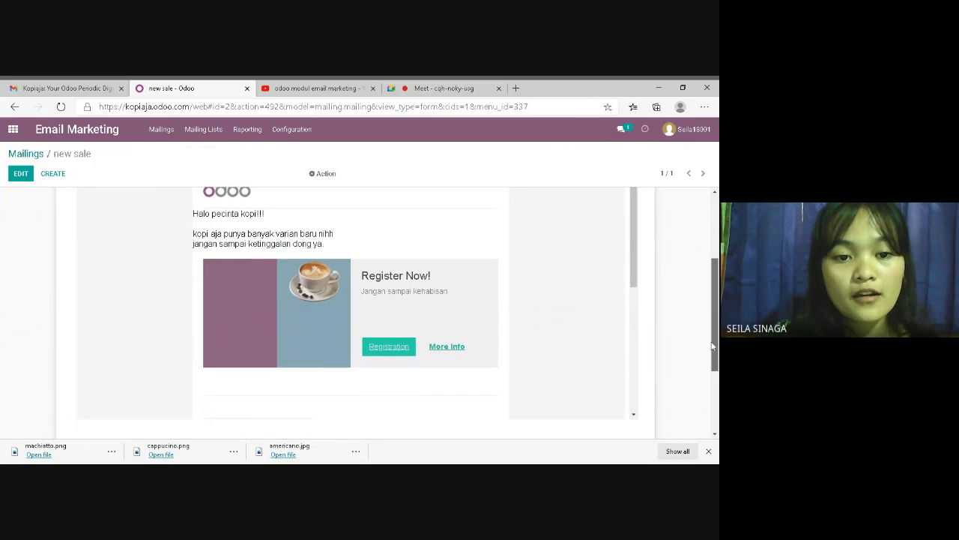
scroll(712, 346, "down", 3)
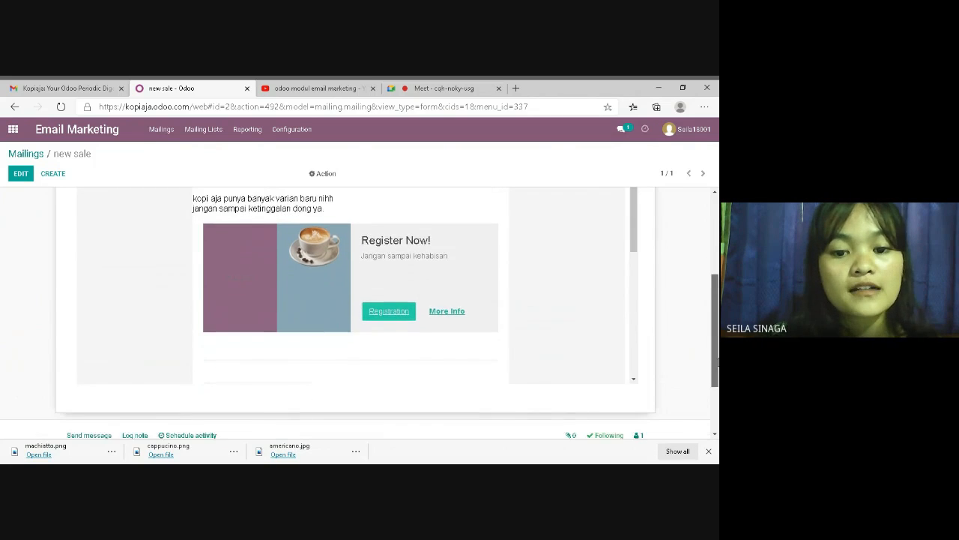
scroll(237, 228, "up", 10)
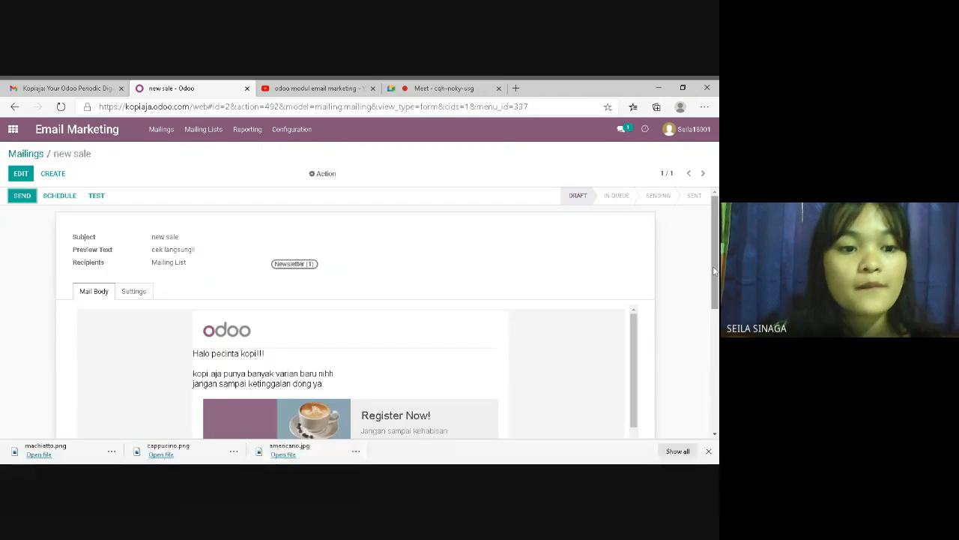
Send 'new sale' to the Newsletter list, confirm, and return to the apps home screen
left_click(27, 199)
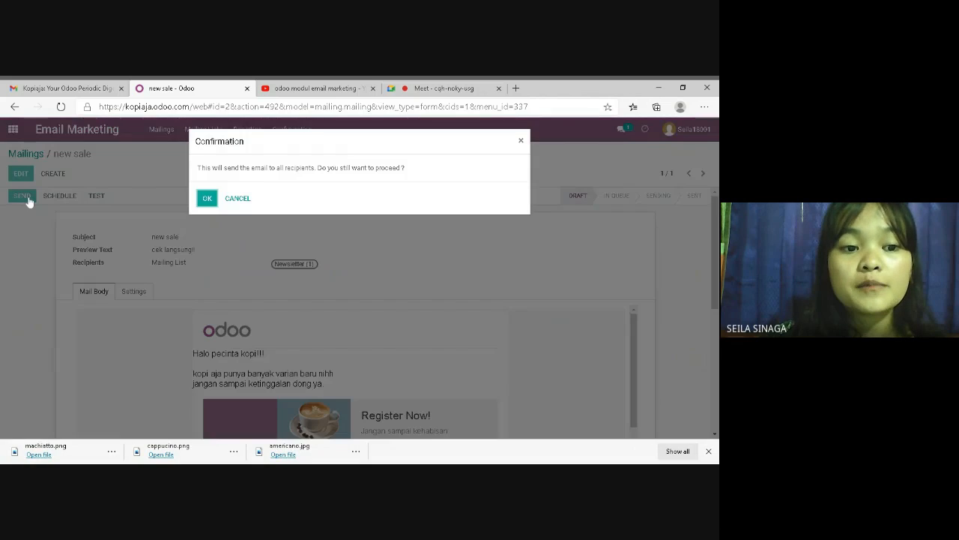
left_click(208, 199)
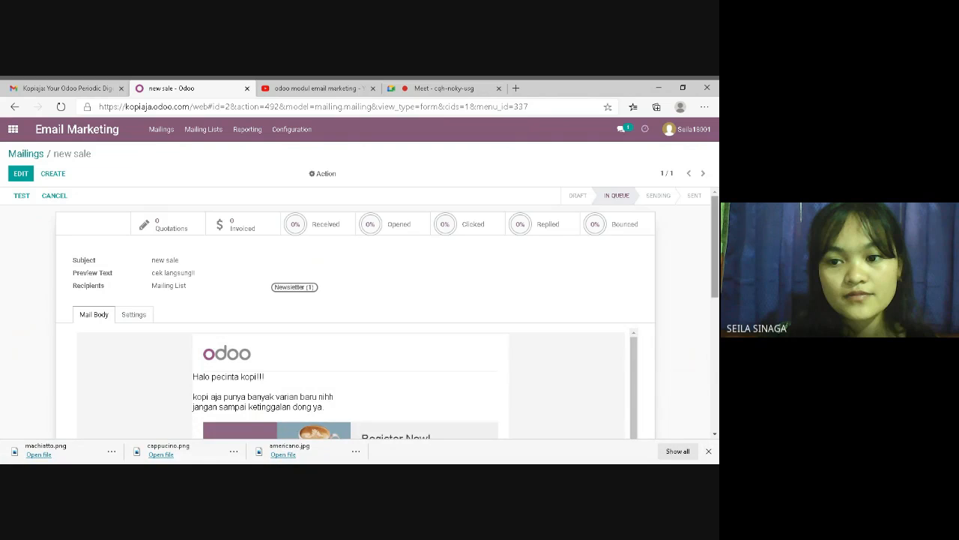
scroll(356, 315, "down", 1)
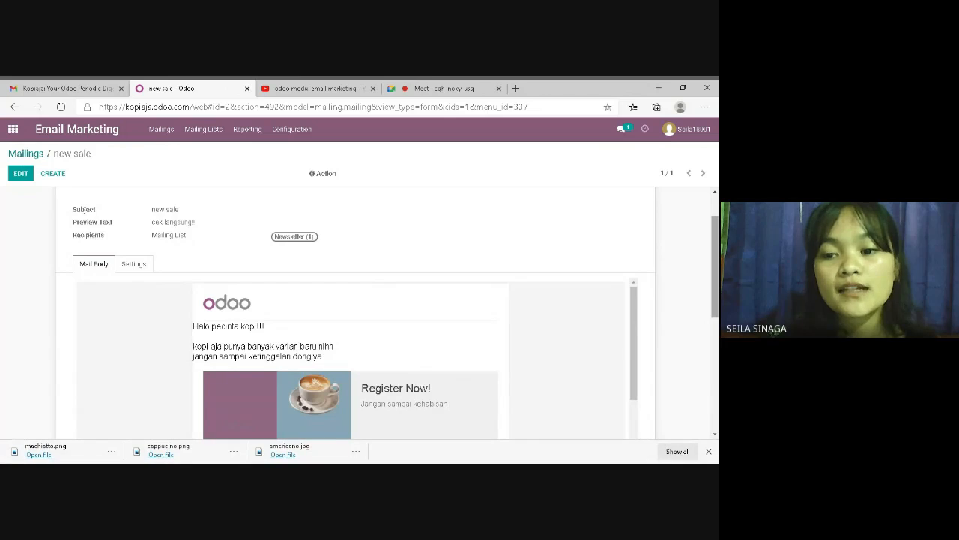
scroll(356, 315, "down", 1)
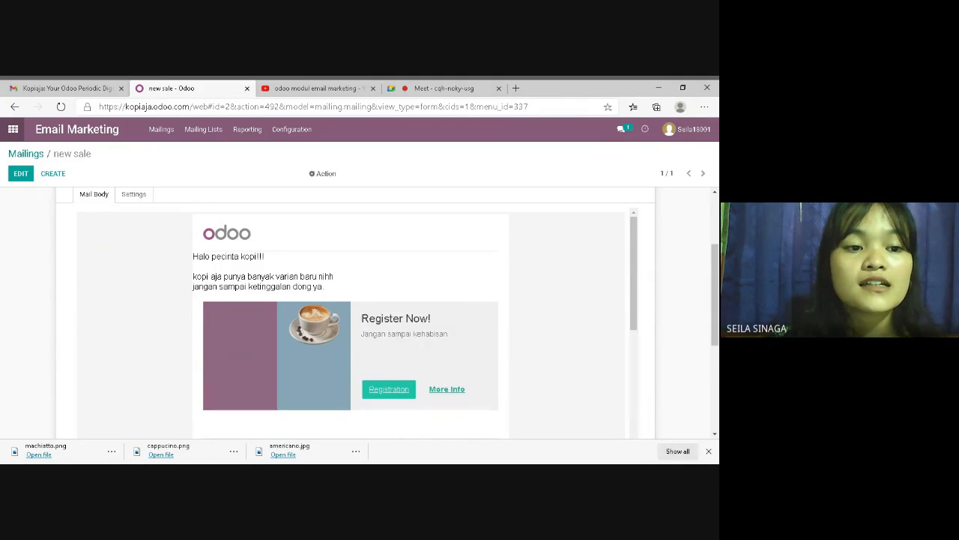
left_click(12, 130)
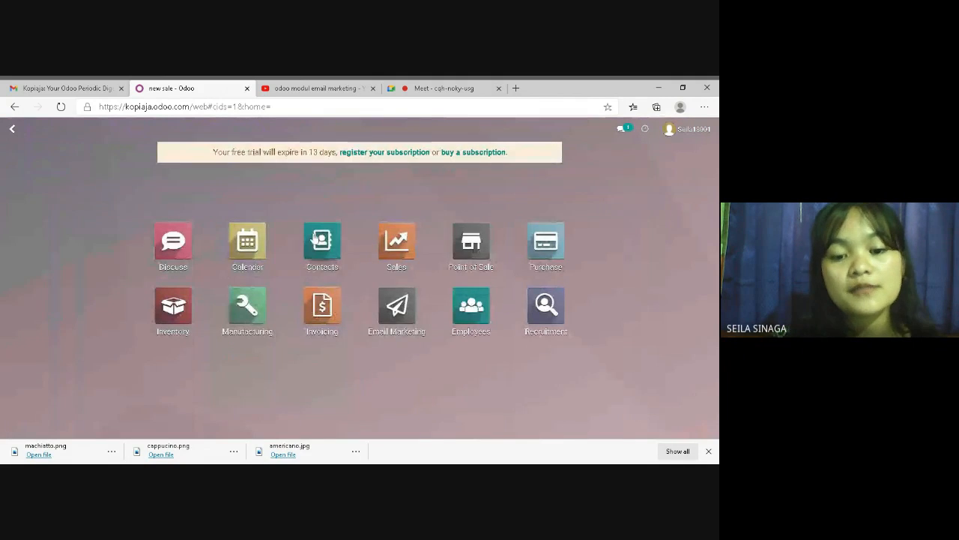